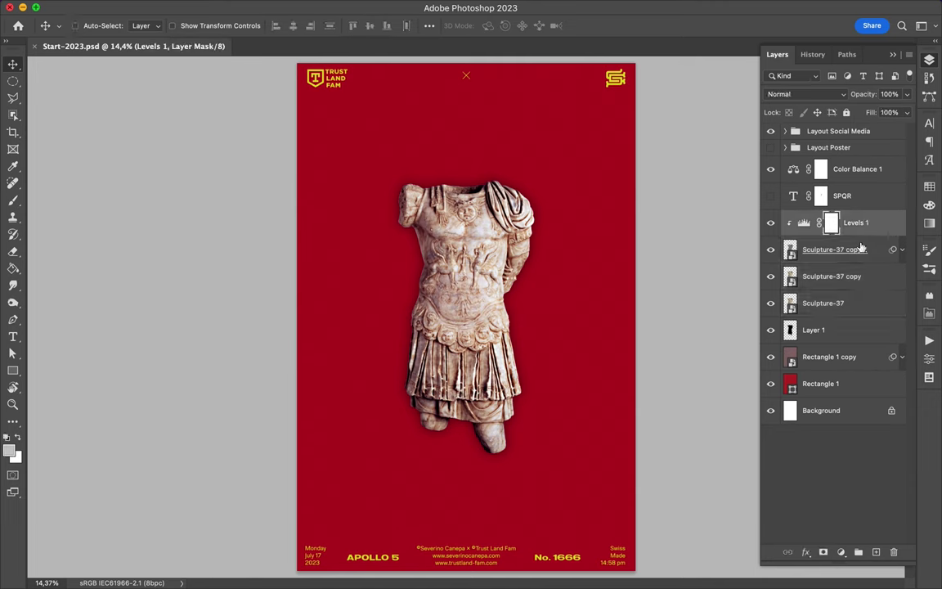
Merge the Sculpture layers with Levels 1 and stretch a torso strip rightward.
shift+click(842, 304)
key(super+e)
key(m)
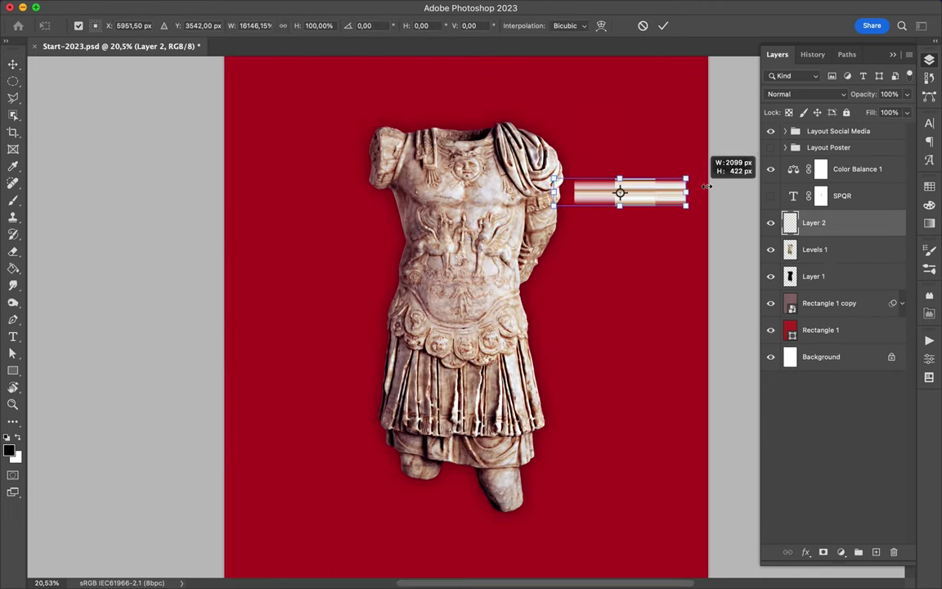
key(super+j)
key(super+t)
drag(556, 185, 730, 184)
key(Return)
Stretch a thin torso slice leftward to the canvas edge.
super+click(382, 236)
drag(363, 235, 411, 322)
key(super+j)
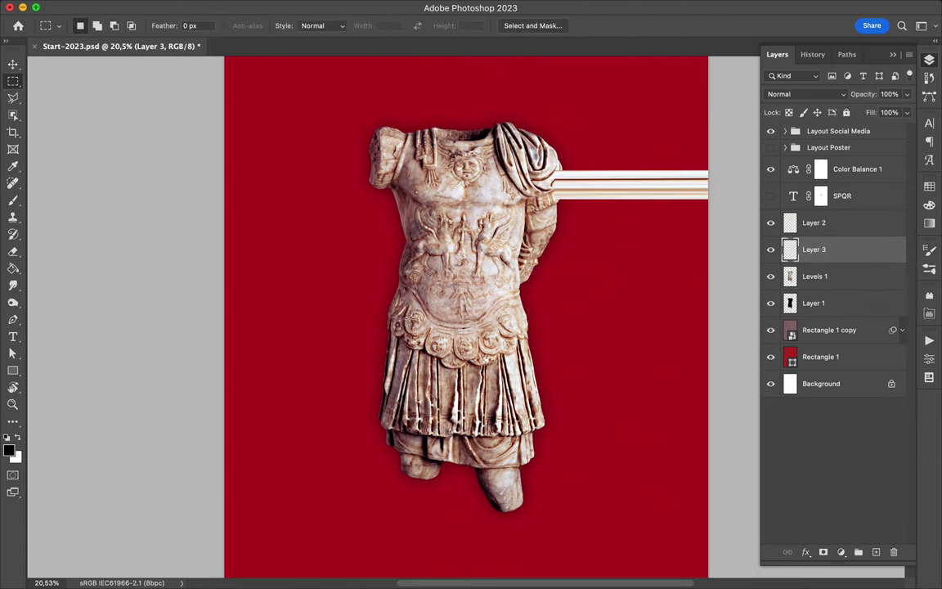
key(super+t)
drag(366, 288, 227, 287)
key(Return)
Copy another statue strip and stretch it right to the canvas edge.
drag(421, 300, 430, 413)
key(super+j)
key(Return)
super+click(439, 279)
key(super+j)
key(super+t)
drag(430, 355, 708, 356)
key(Return)
Stretch a strip down toward the poster bottom and move it beneath Layer 1.
scroll(443, 309, down, 3)
key(v)
super+click(442, 309)
key(m)
mouse_move(406, 316)
mouse_down()
mouse_move(439, 329)
mouse_move(425, 455)
mouse_up()
key(super+j)
key(super+t)
key(Return)
scroll(425, 456, up, 5)
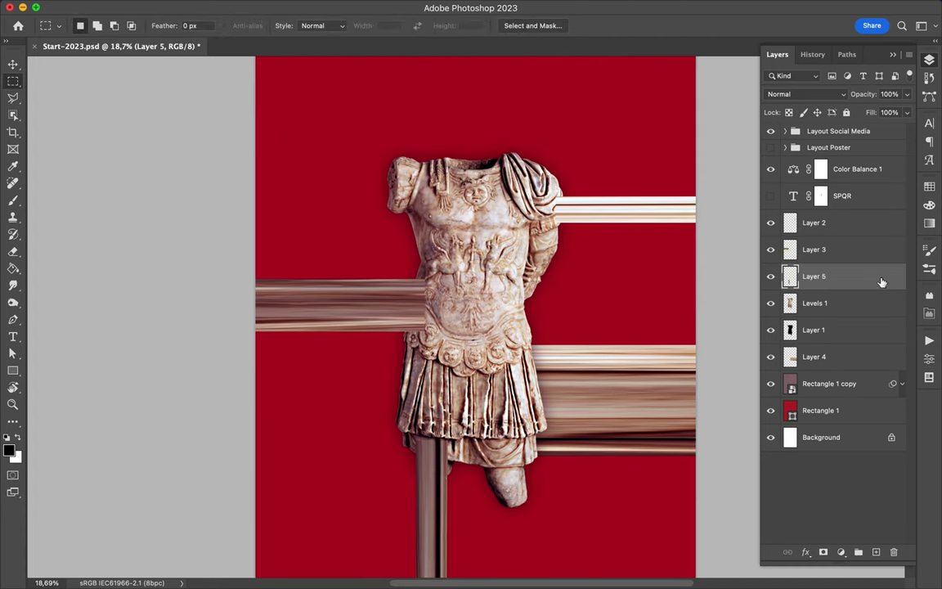
key(super+bracketleft)
key(super+bracketleft)
scroll(559, 307, up, 3)
Stretch a slice from the top of the neck upward above the statue.
drag(453, 240, 529, 255)
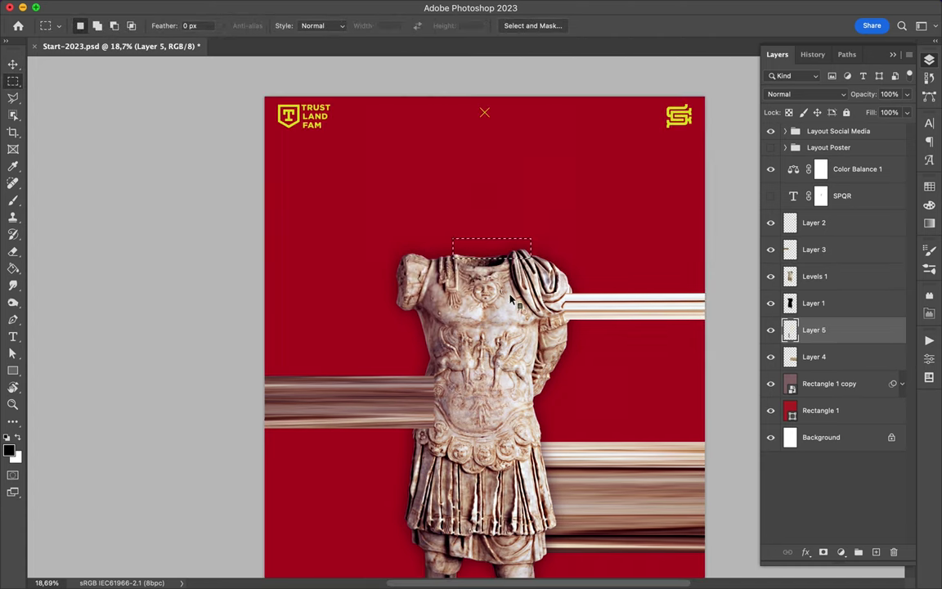
key(super+j)
key(super+bracketright)
key(super+bracketright)
key(v)
key(super+t)
drag(490, 240, 491, 94)
key(Return)
scroll(417, 287, down, 3)
key(alt+bracketleft)
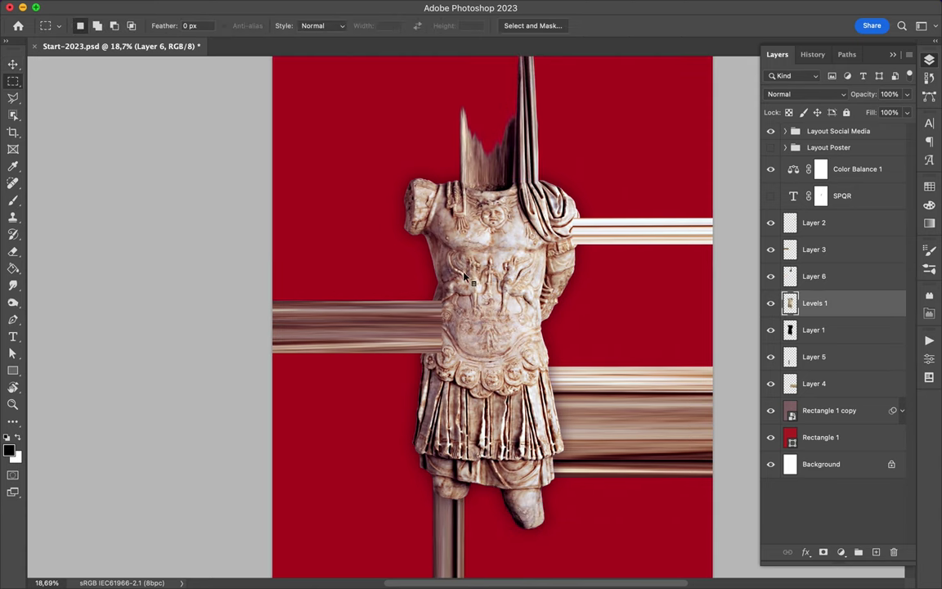
Select the Smudge Tool, enlarge its brush size, and zoom out to the full poster.
click(13, 285)
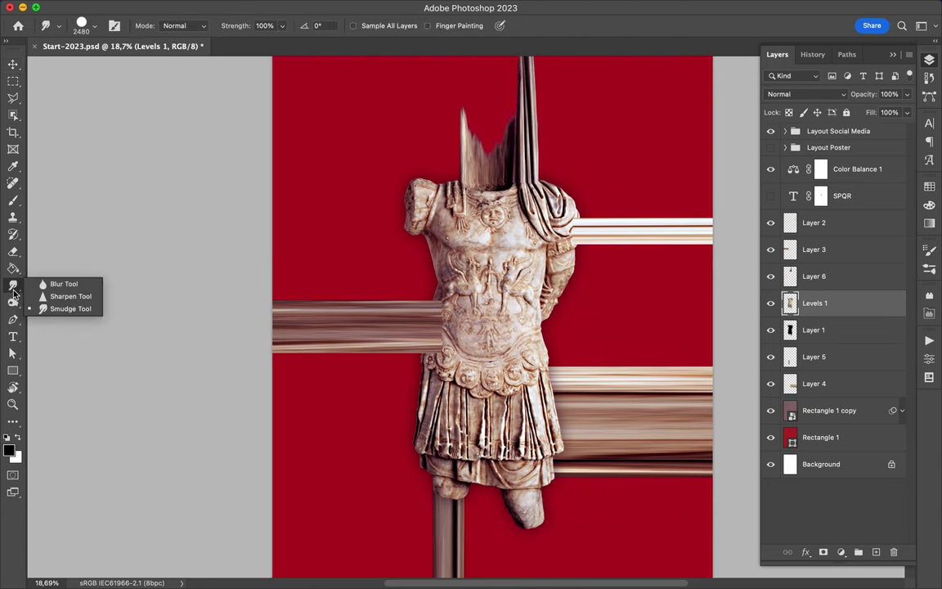
click(13, 302)
click(61, 301)
click(14, 302)
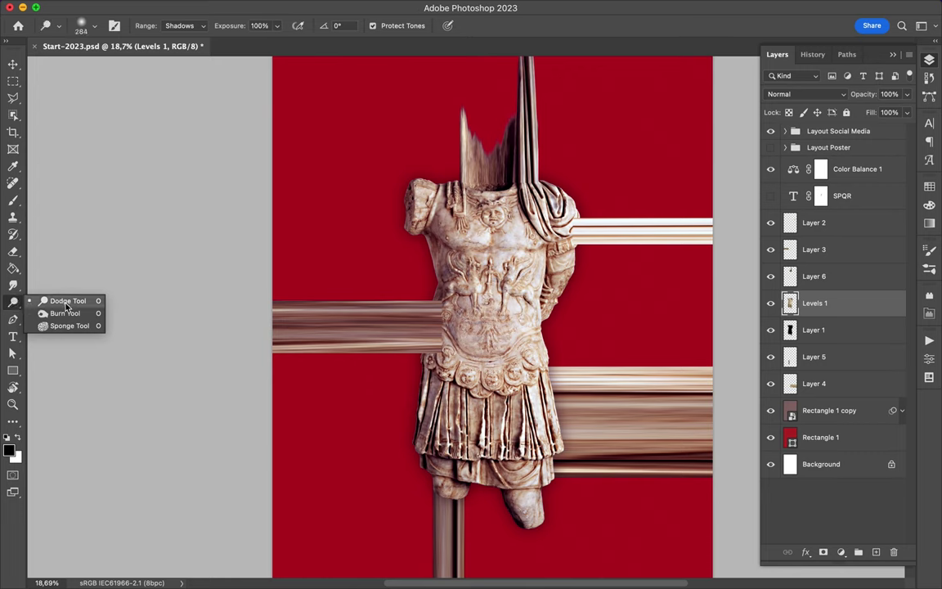
right_click(429, 200)
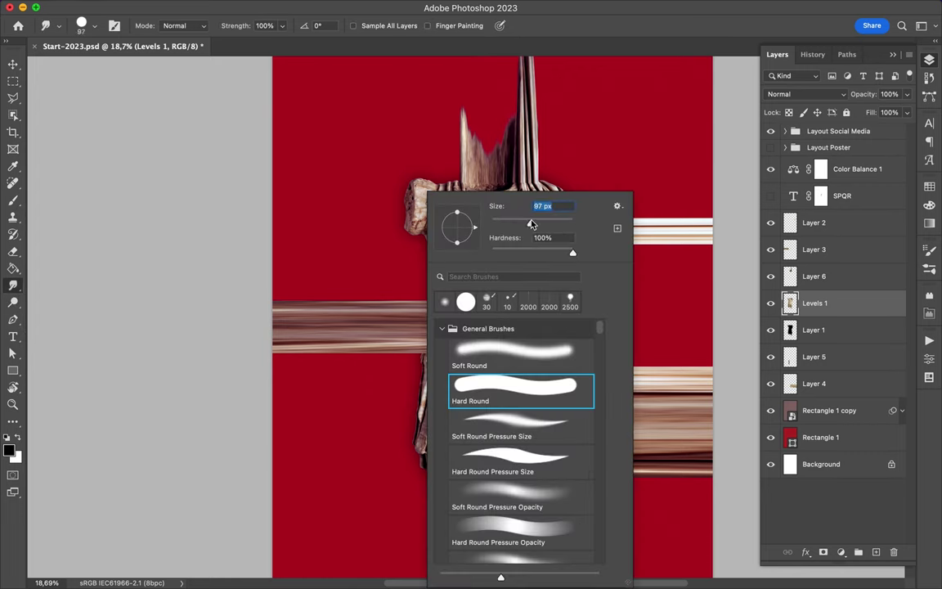
key(Return)
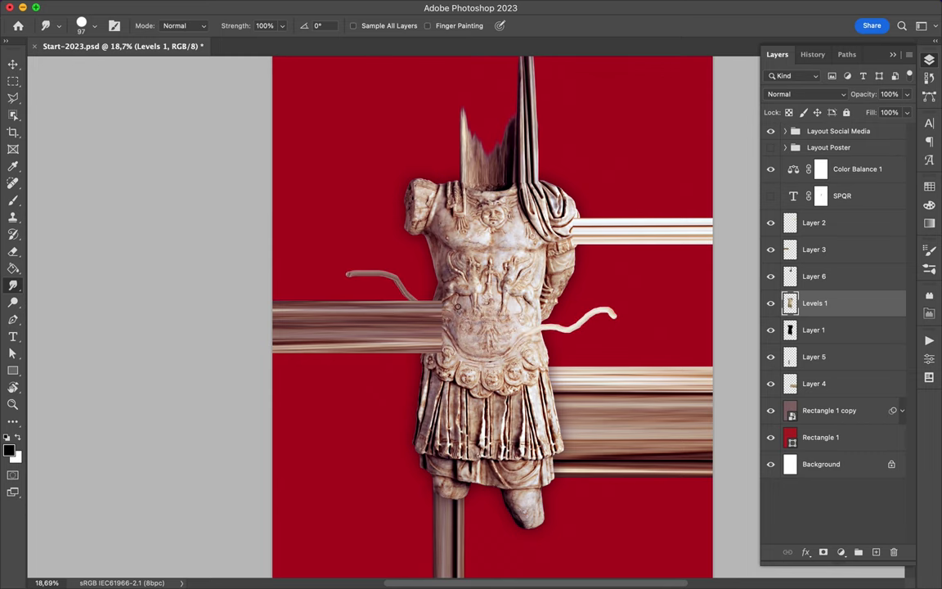
click(94, 25)
drag(114, 67, 128, 67)
key(Return)
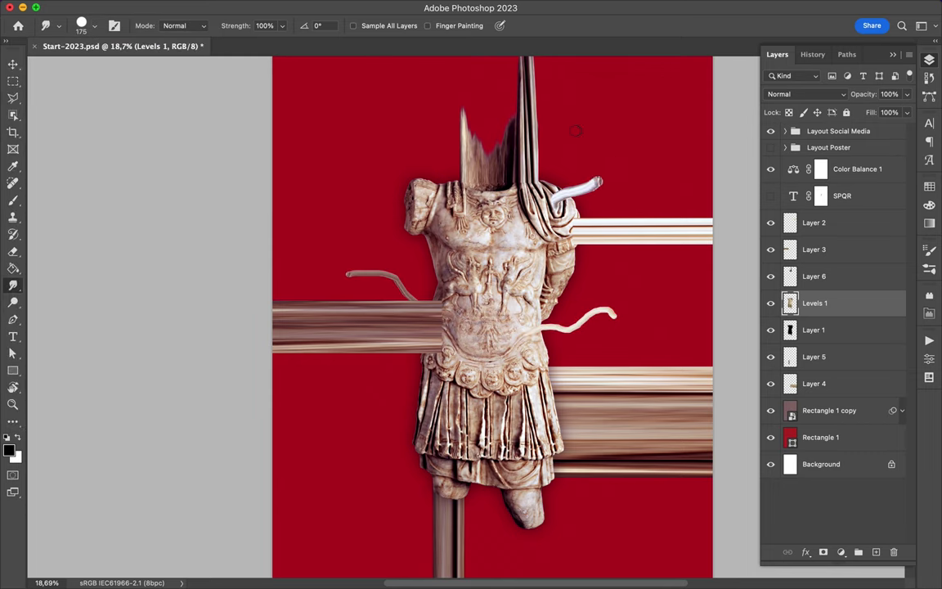
scroll(526, 389, down, 2)
scroll(527, 392, down, 3)
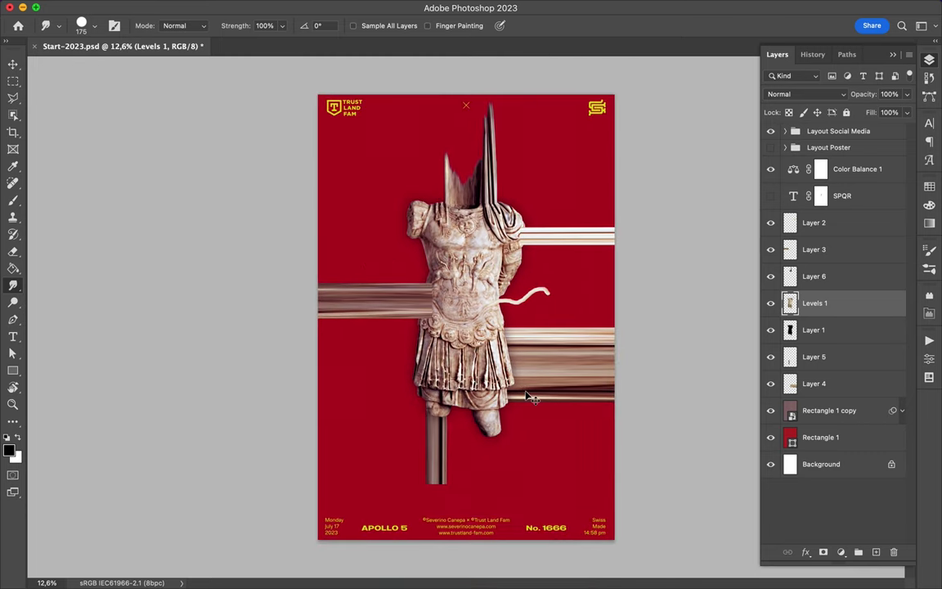
Copy a narrow torso slice below Layer 1 and stretch it leftward into a band.
key(m)
drag(428, 223, 433, 244)
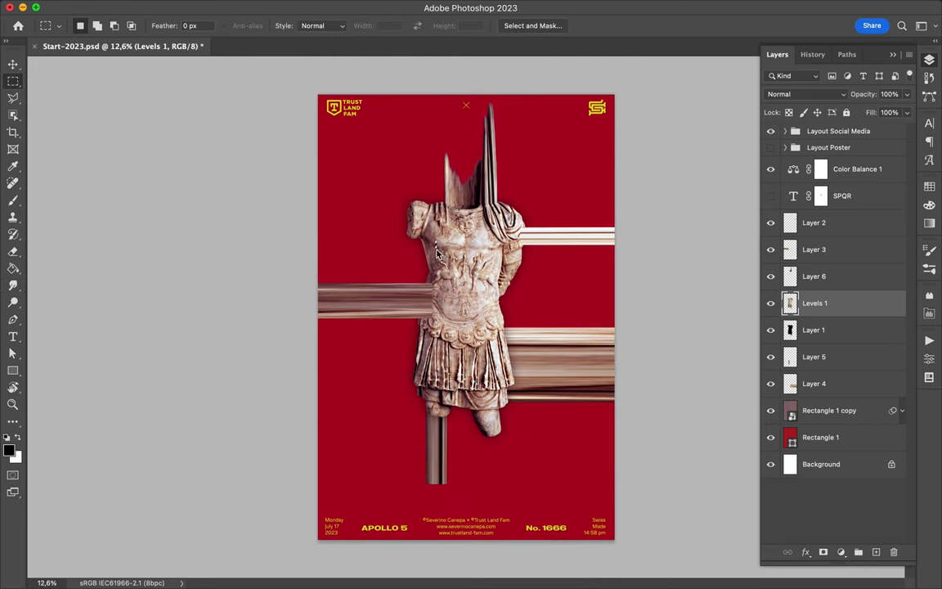
key(ctrl+j)
drag(831, 304, 817, 357)
key(ctrl+t)
drag(431, 243, 310, 244)
key(Return)
scroll(433, 285, up, 2)
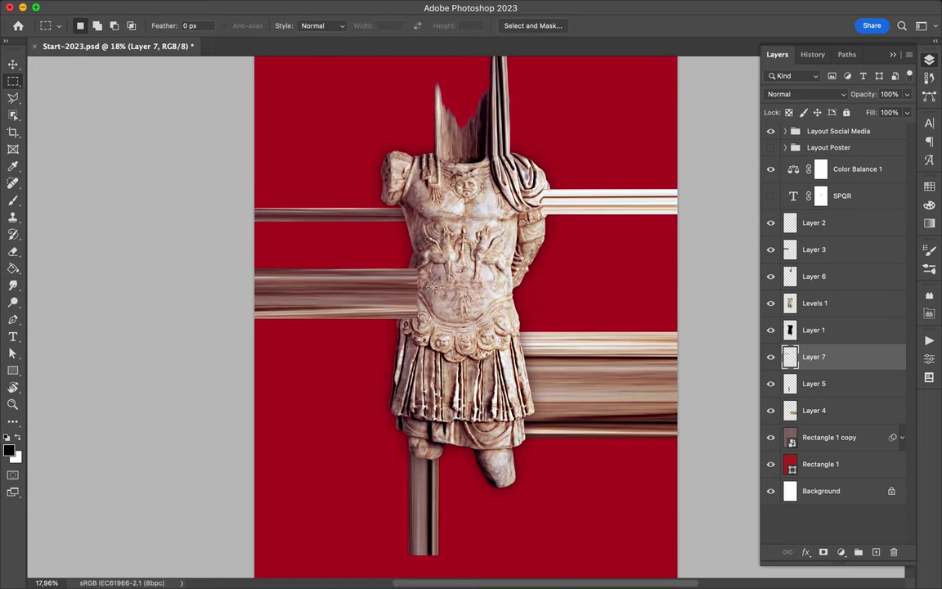
scroll(431, 285, down, 2)
Delete Layer 4's lower-right streak and skew a skirt strip into a rightward shard.
key(v)
click(539, 360)
key(Delete)
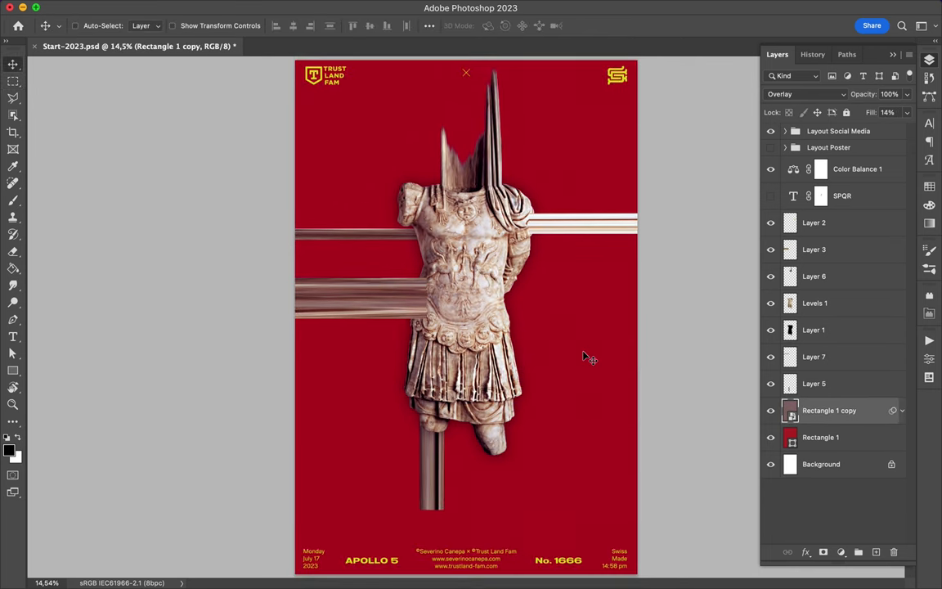
key(m)
drag(528, 324, 511, 422)
key(ctrl+j)
key(ctrl+bracketright)
key(ctrl+bracketright)
key(ctrl+bracketright)
key(ctrl+t)
drag(528, 373, 604, 391)
key(Return)
key(v)
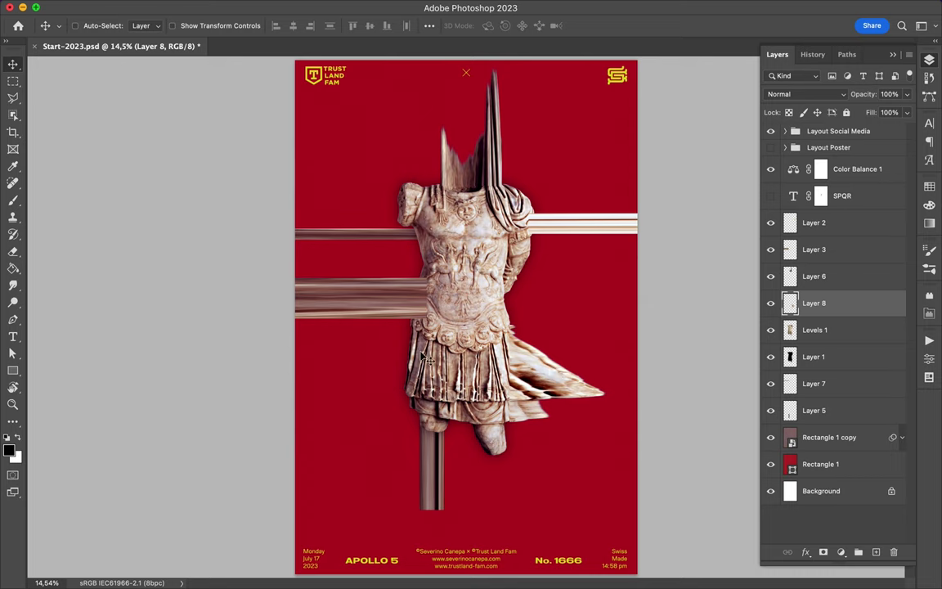
click(823, 439)
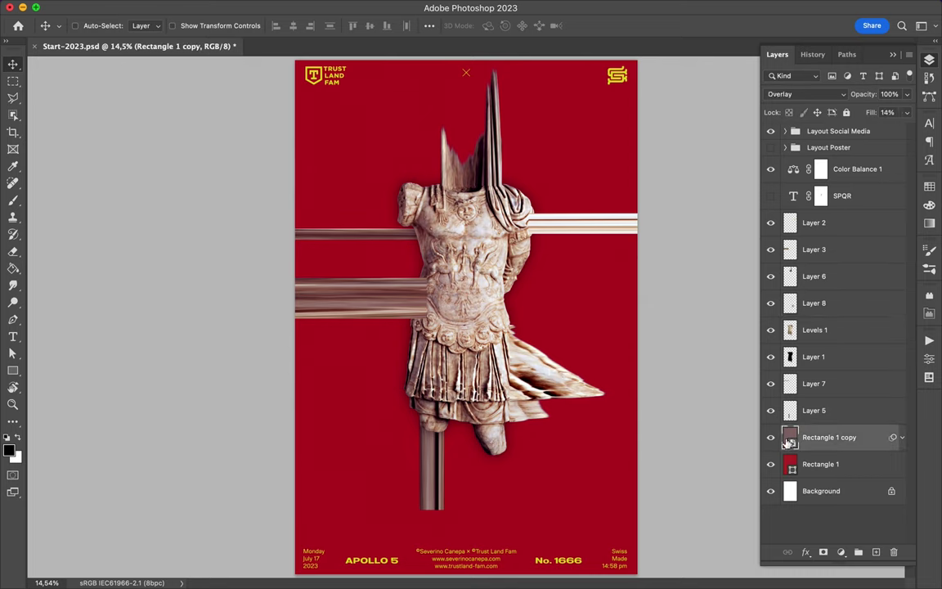
Delete Rectangle 1 copy and draw a yellow ellipse over the torso.
key(Delete)
key(u)
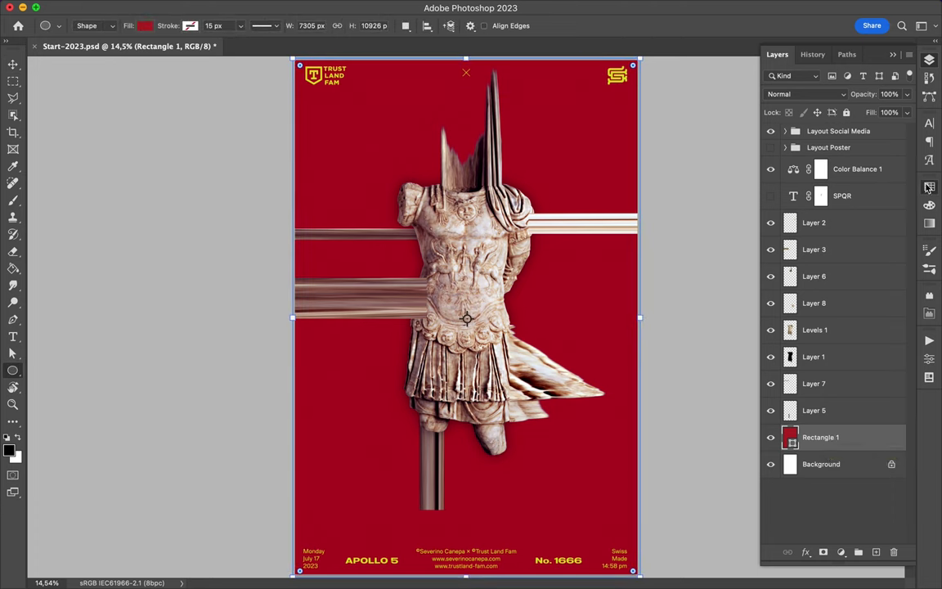
click(929, 186)
click(774, 220)
key(ctrl+z)
drag(382, 185, 531, 332)
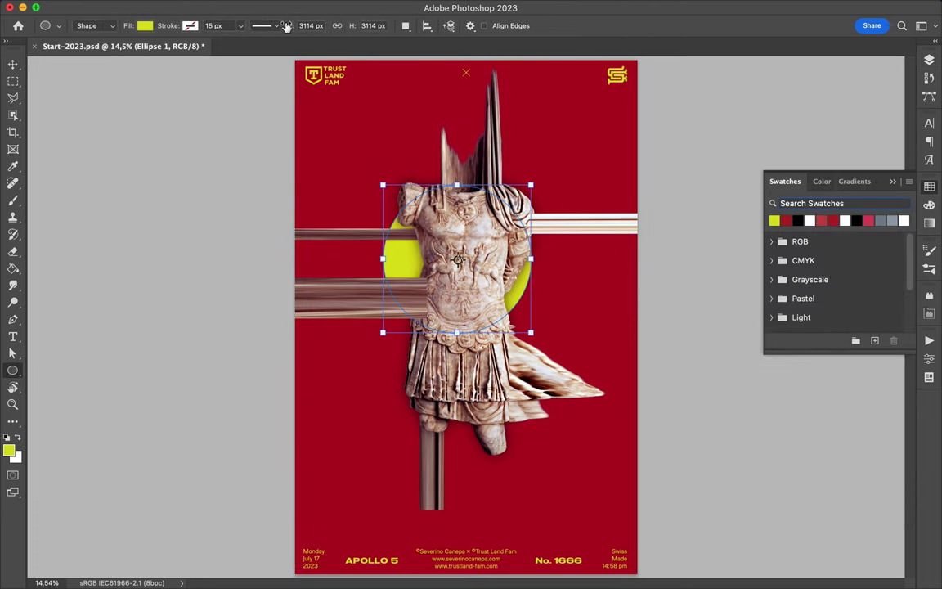
Centre the yellow circle on the canvas and scale it up behind the statue.
click(426, 26)
click(464, 61)
drag(540, 243, 618, 230)
key(v)
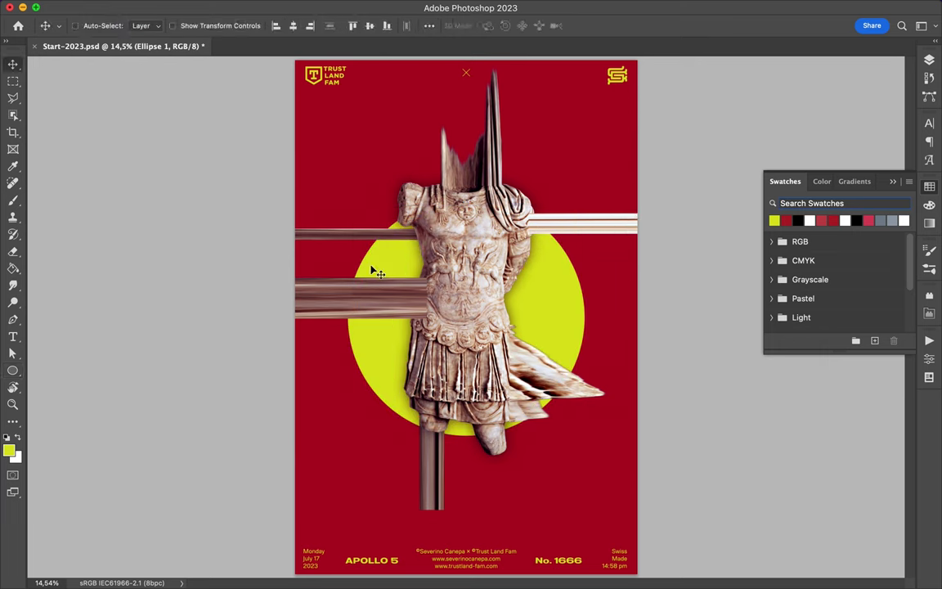
click(929, 61)
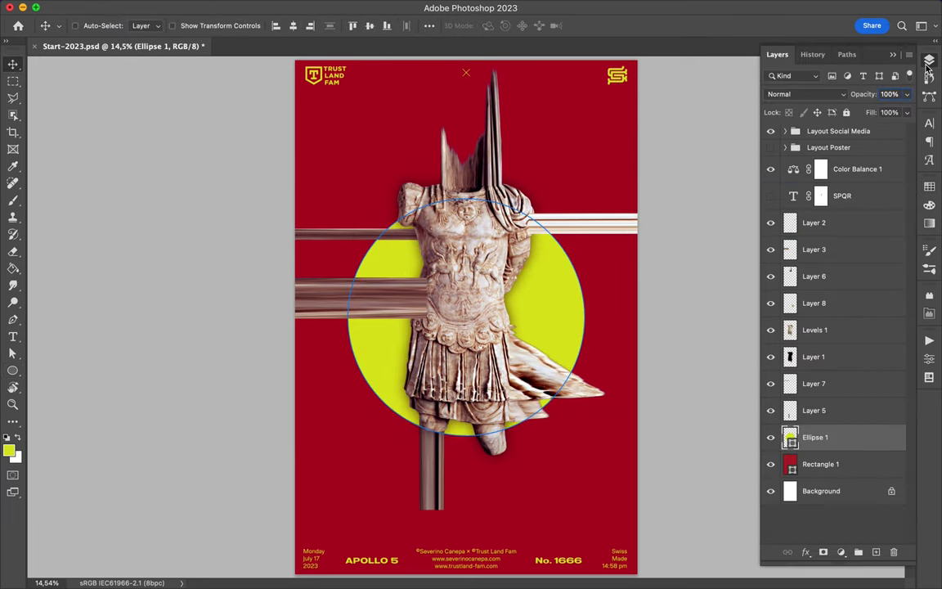
Duplicate Ellipse 1 and fill the copy black.
drag(840, 504, 833, 504)
key(a)
click(194, 26)
click(303, 8)
Gaussian-blur the black copy as a Smart Object, set Multiply, and move Layer 1 above it.
click(347, 166)
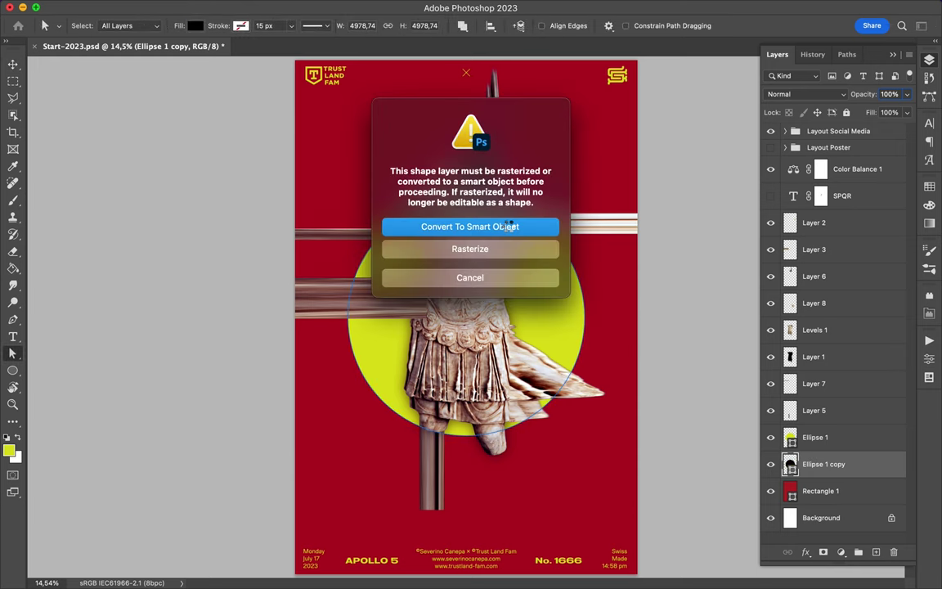
click(458, 205)
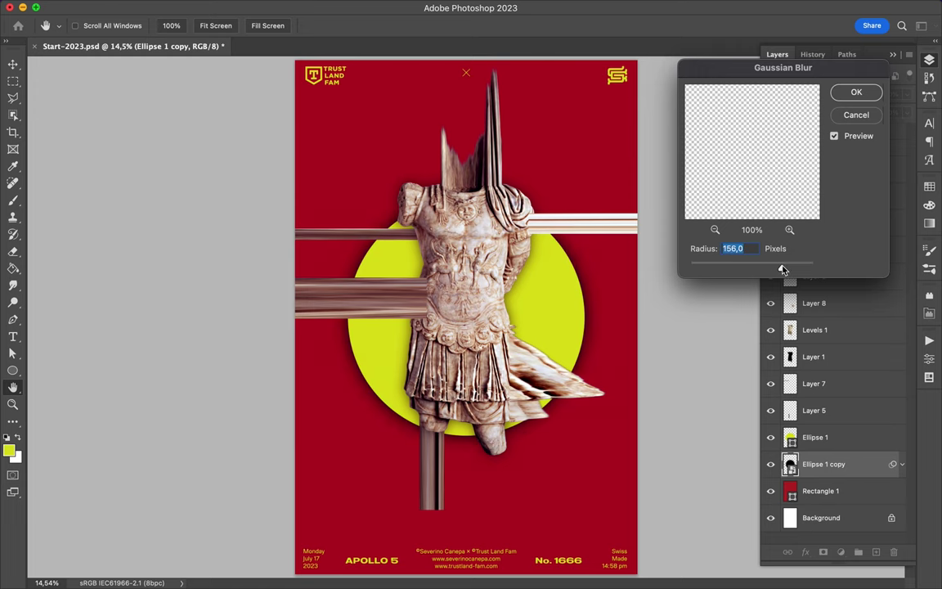
click(856, 93)
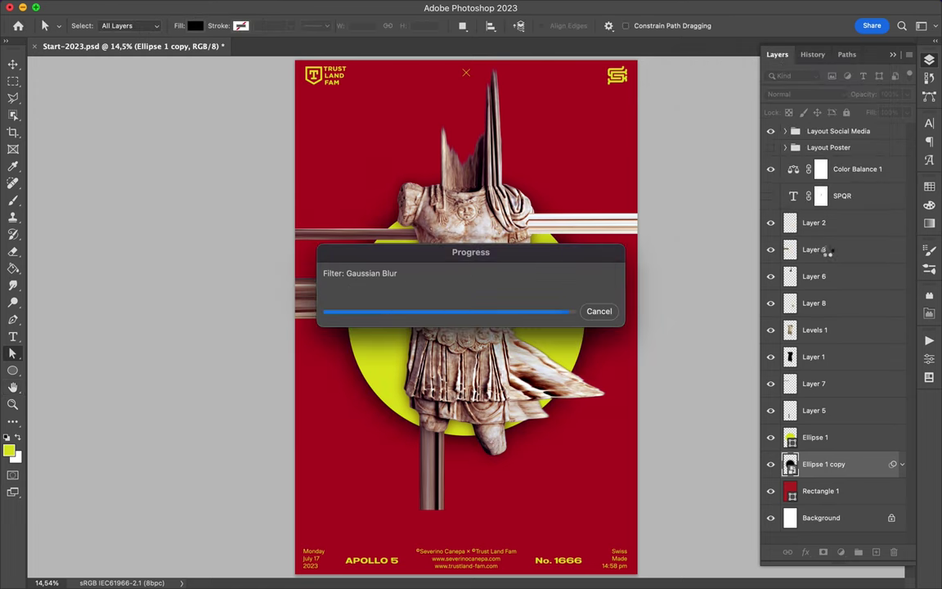
click(805, 94)
click(789, 133)
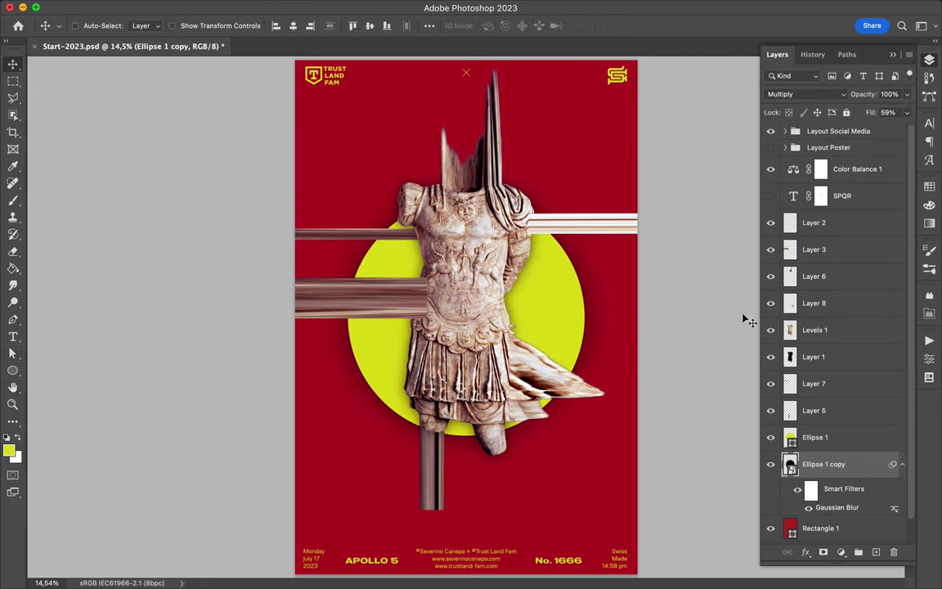
mouse_move(813, 357)
mouse_down()
mouse_move(818, 420)
mouse_move(818, 357)
mouse_up()
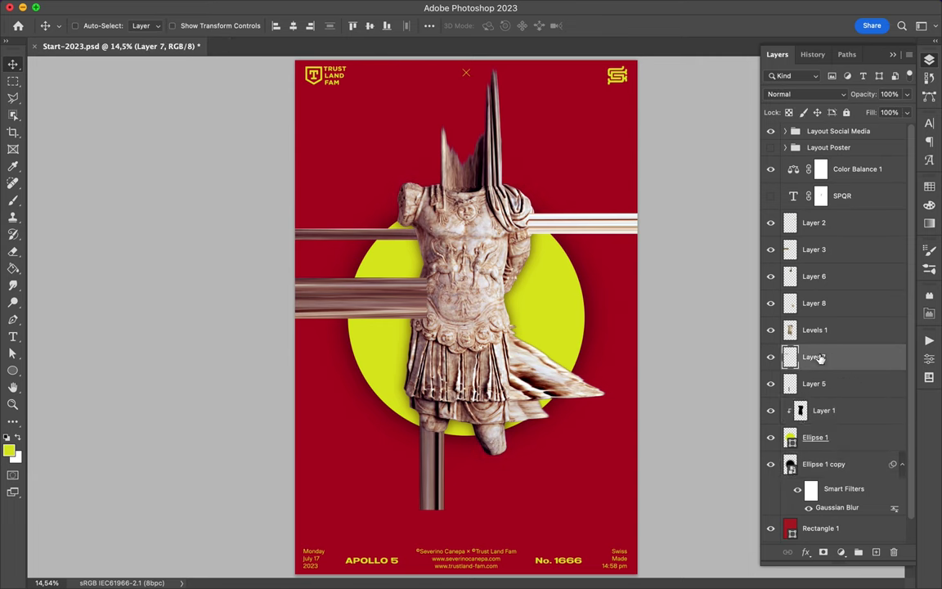
Fill a new layer with a black statue silhouette, Gaussian-blur it, and multiply it below Ellipse 1.
key(d)
key(g)
key(m)
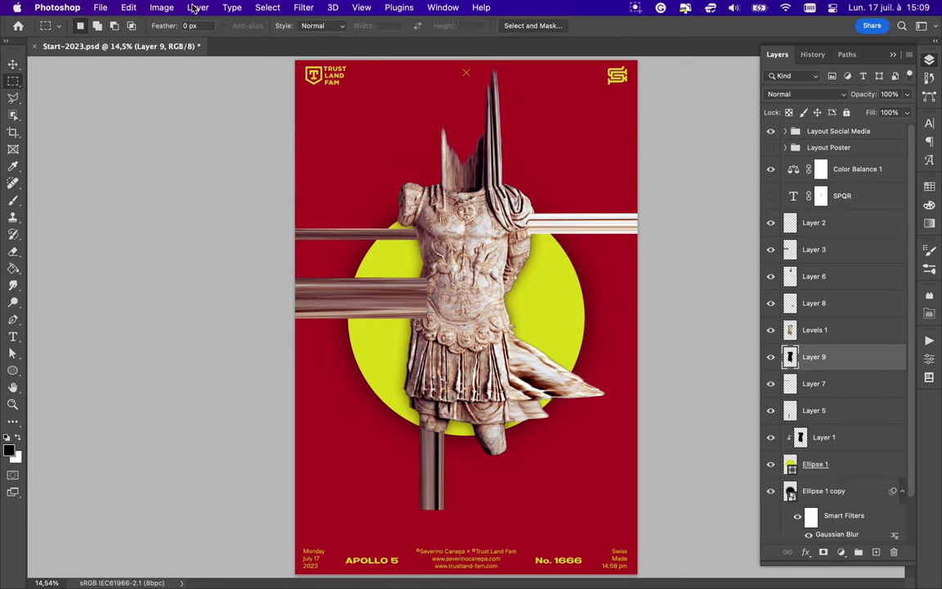
click(304, 8)
click(524, 220)
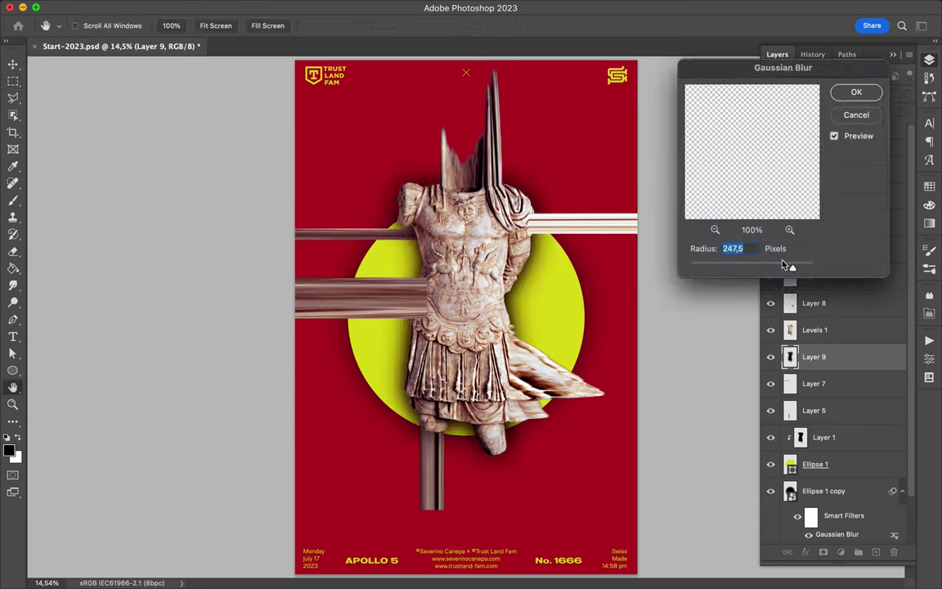
key(Return)
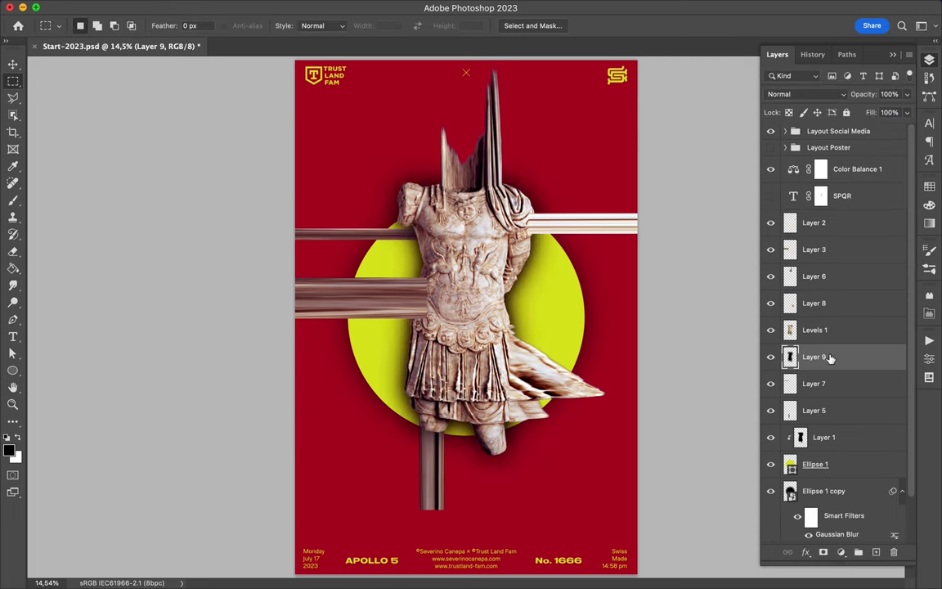
drag(824, 357, 827, 466)
key(shift+alt+m)
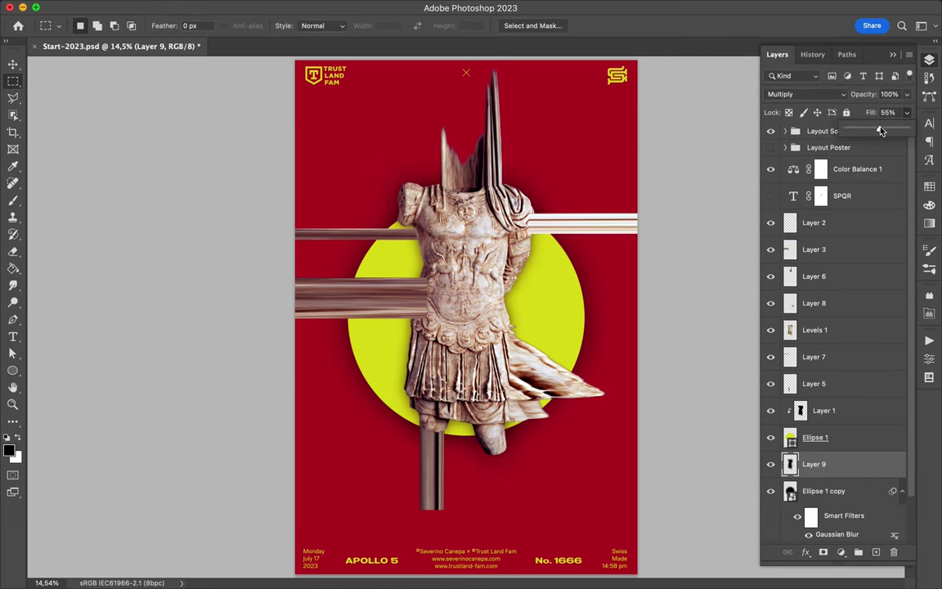
key(v)
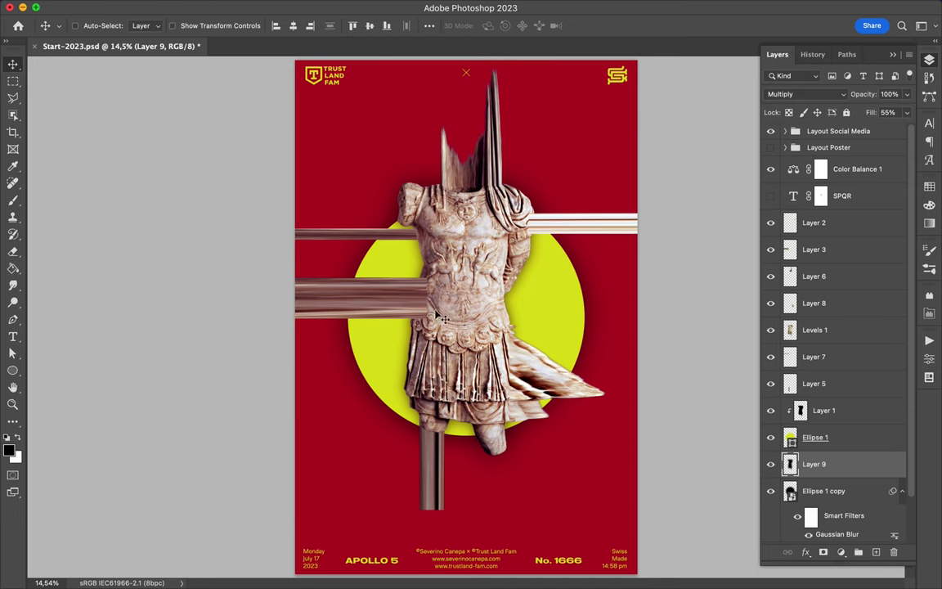
Begin a triangle shape with the Pen tool, placing its first corners.
key(p)
click(280, 154)
click(309, 154)
click(464, 309)
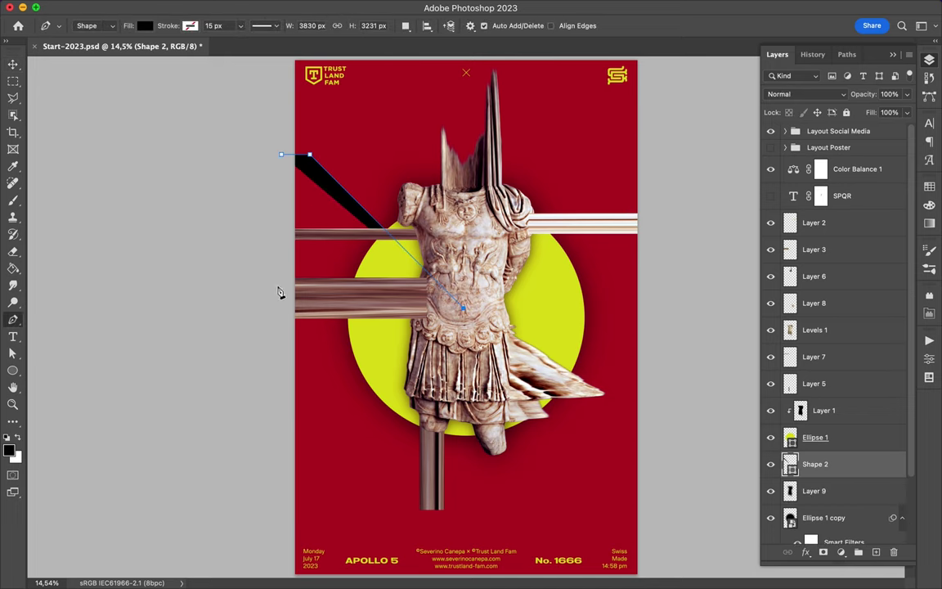
Close the triangle, fill it yellow, and move its layer behind the statue.
click(277, 308)
key(v)
click(929, 204)
click(777, 216)
scroll(818, 327, down, 3)
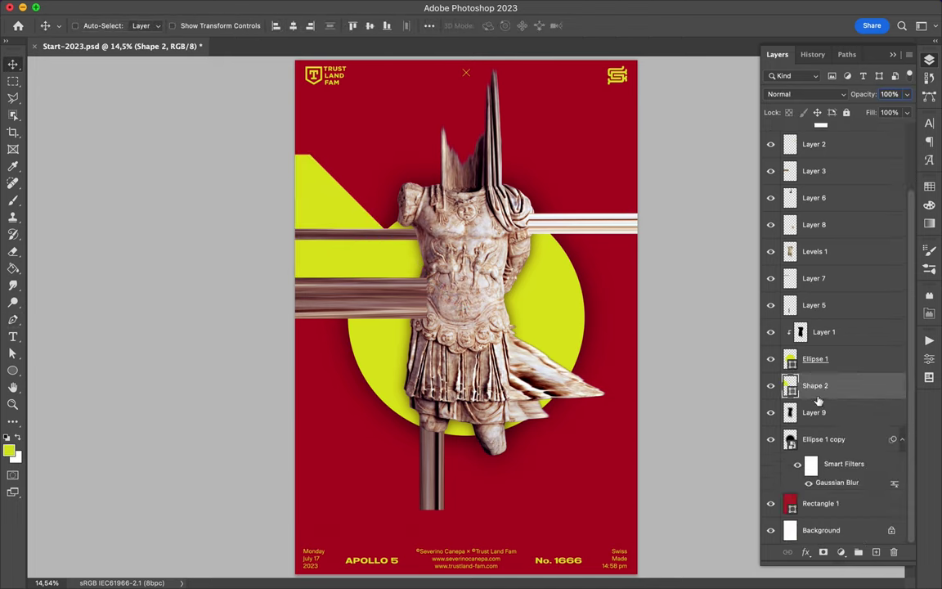
drag(815, 385, 817, 487)
Scale the yellow triangle into the upper left and add a copy at the right edge.
drag(311, 204, 315, 245)
key(ctrl+t)
mouse_move(368, 346)
mouse_down()
mouse_move(336, 242)
mouse_move(317, 219)
mouse_move(319, 202)
mouse_move(658, 387)
mouse_move(670, 376)
mouse_up()
key(Return)
key(ctrl+t)
key(Return)
click(524, 270)
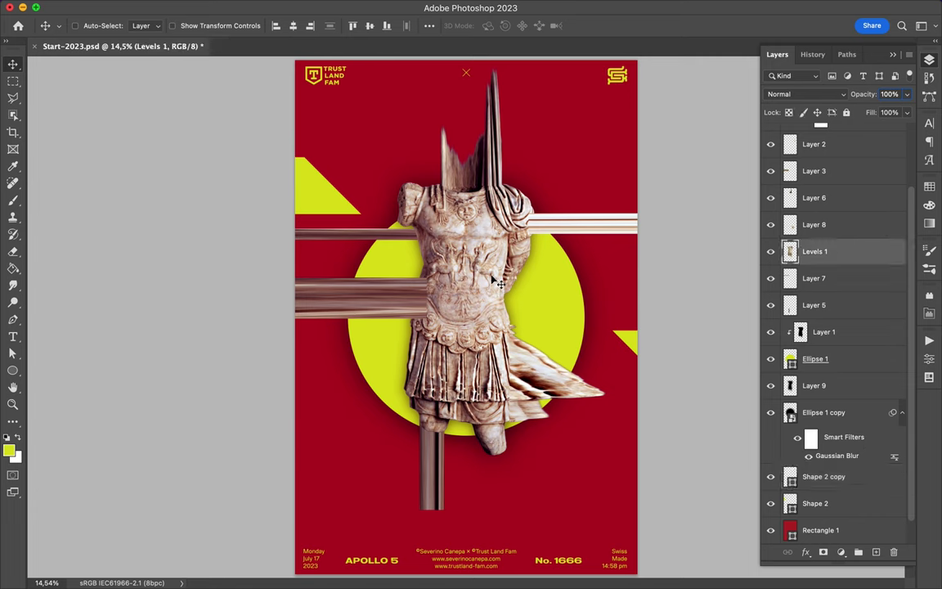
Copy a rectangular patch of the statue's chest to its own layer and shift it up-left.
key(m)
drag(408, 258, 463, 342)
key(ctrl+j)
key(ctrl+t)
drag(441, 294, 427, 280)
key(Return)
key(v)
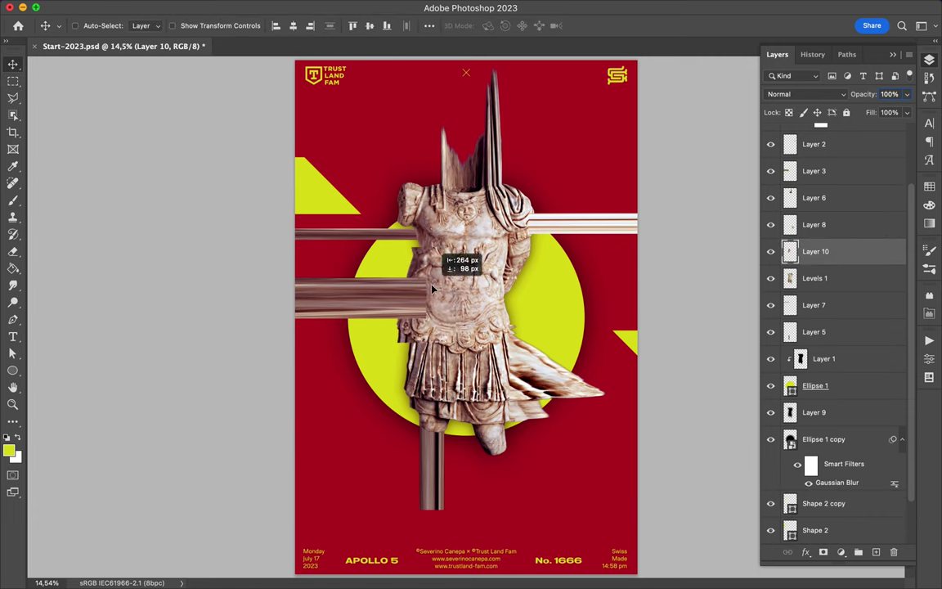
Stamp the visible artwork above the statue layer and reapply the last Gaussian Blur to it.
click(859, 277)
key(ctrl+alt+shift+e)
key(g)
key(d)
key(m)
click(303, 7)
click(326, 24)
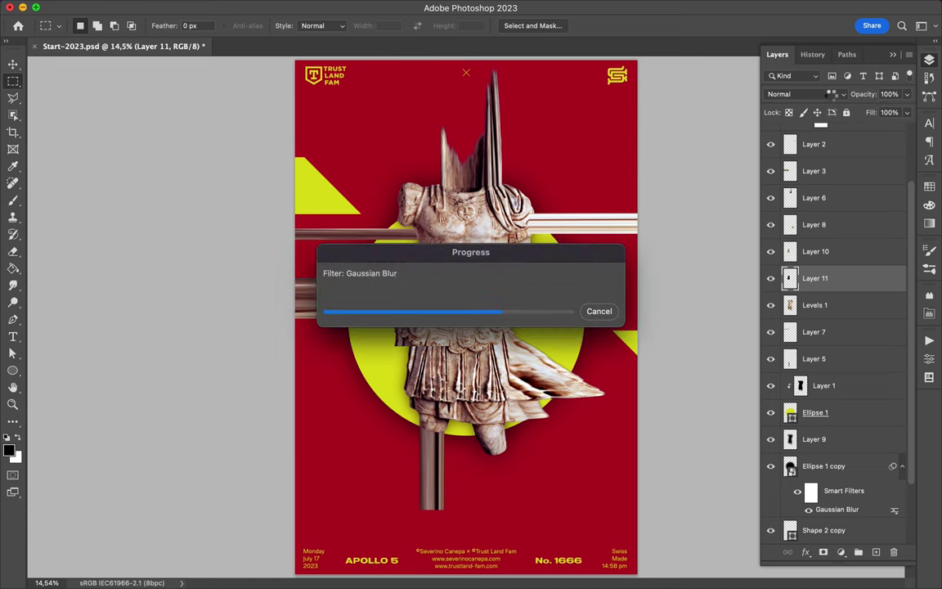
Set the blurred stamp layer to Multiply at 45% fill, then target the statue's adjustment layer.
click(805, 94)
click(781, 135)
drag(905, 112, 873, 133)
key(v)
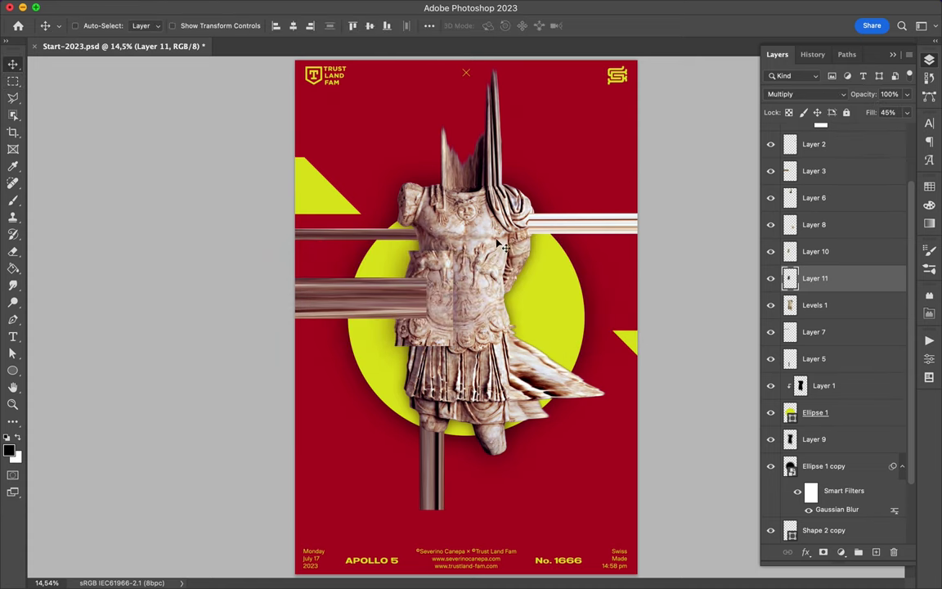
key(alt+bracketleft)
key(u)
key(F7)
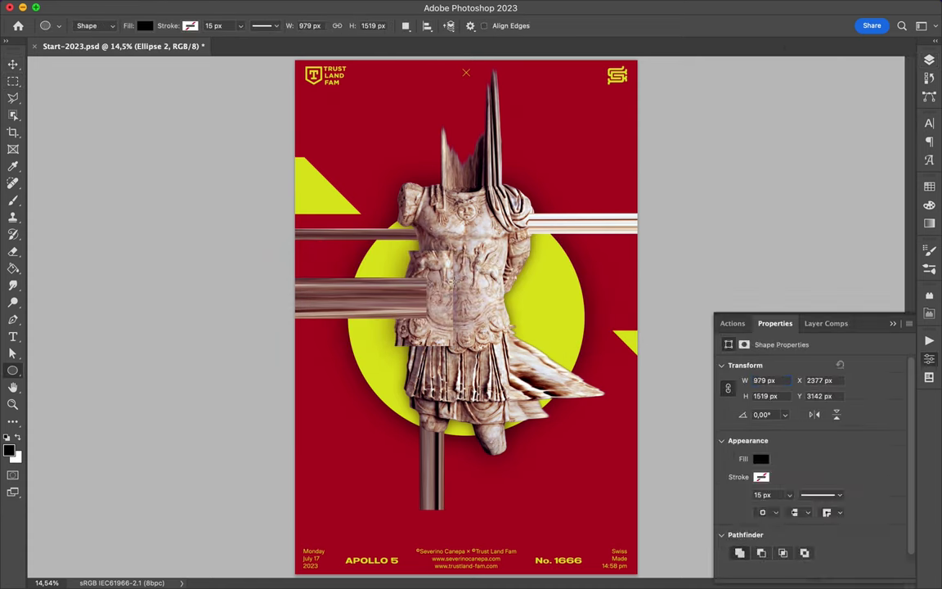
Draw a red-filled rectangle over the statue's chest and nudge it into place.
drag(417, 222, 464, 280)
key(i)
click(8, 449)
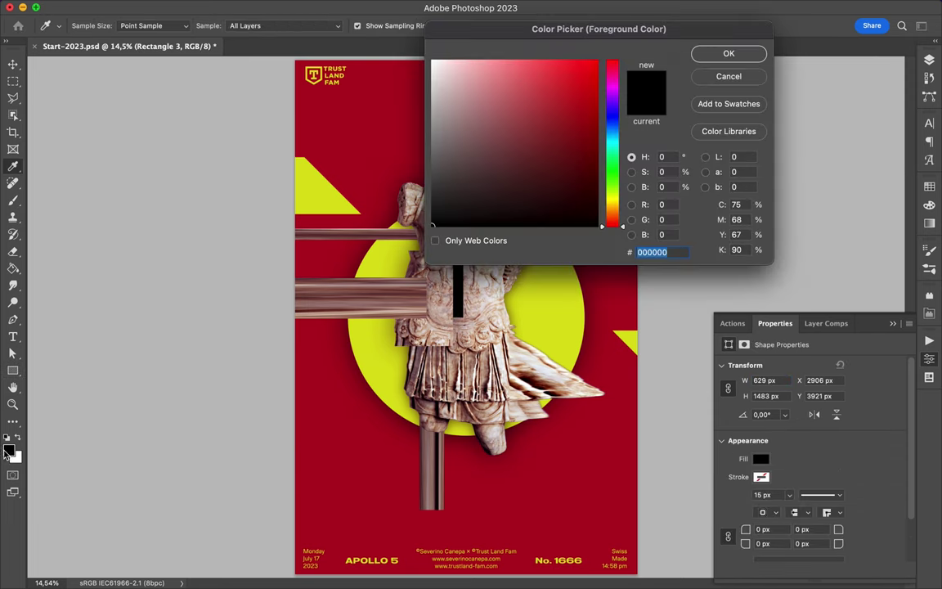
click(552, 301)
click(728, 53)
key(a)
click(195, 26)
click(160, 96)
click(196, 25)
key(v)
drag(448, 282, 454, 276)
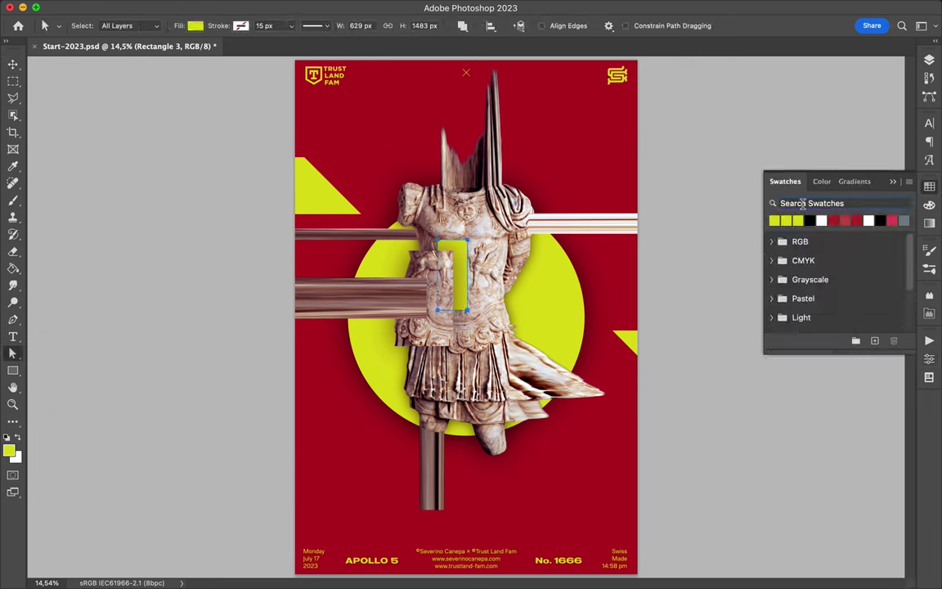
Duplicate the pixel streak lower on the right, over the yellow circle.
click(774, 220)
key(alt+BackSpace)
ctrl+click(589, 223)
drag(589, 223, 588, 316)
click(928, 60)
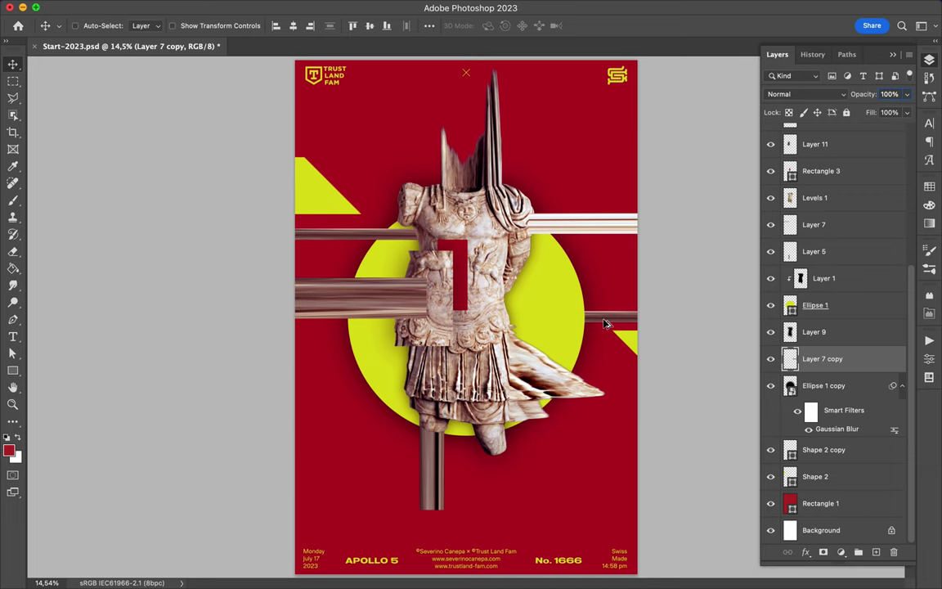
Draw a four-cornered red shard across the chest with the Pen and rasterize its layer.
key(p)
ctrl+click(460, 288)
click(516, 266)
click(517, 353)
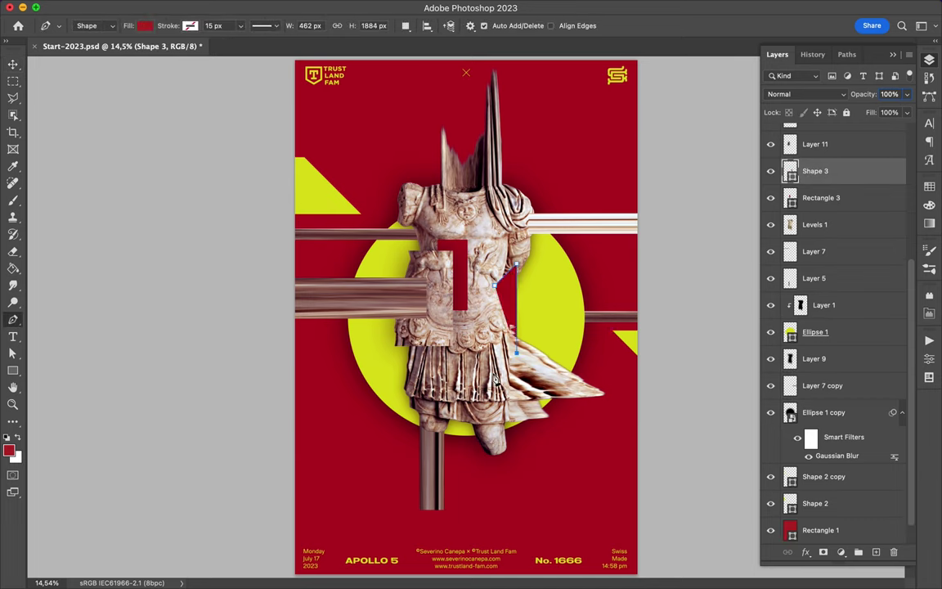
click(490, 372)
right_click(793, 171)
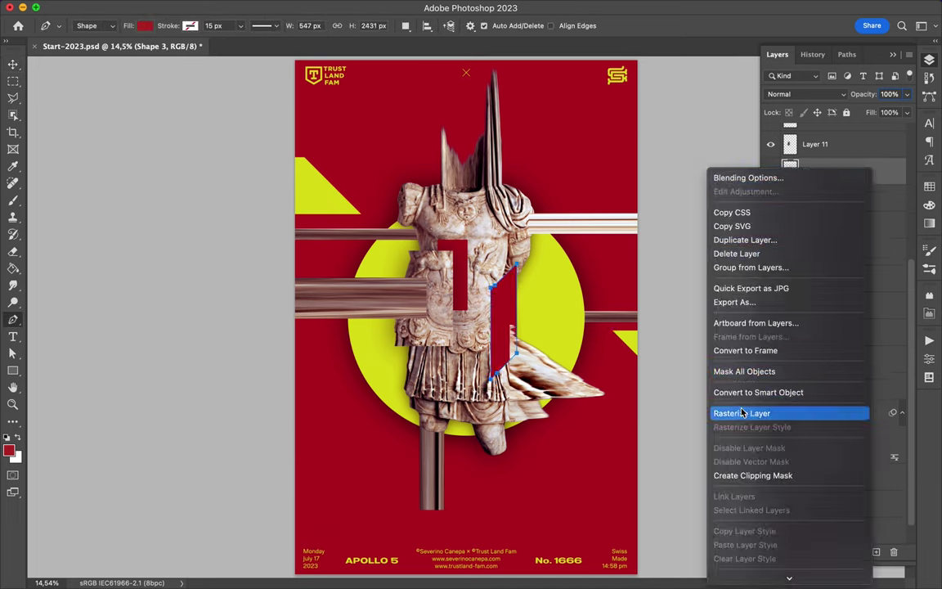
click(772, 412)
Shrink a red strip onto the yellow circle and duplicate it into a second smaller shard.
key(l)
key(v)
mouse_move(480, 280)
mouse_down()
mouse_move(490, 270)
mouse_move(553, 263)
mouse_move(526, 316)
mouse_move(539, 340)
mouse_move(533, 327)
mouse_up()
key(ctrl+t)
key(Return)
key(ctrl+t)
key(Return)
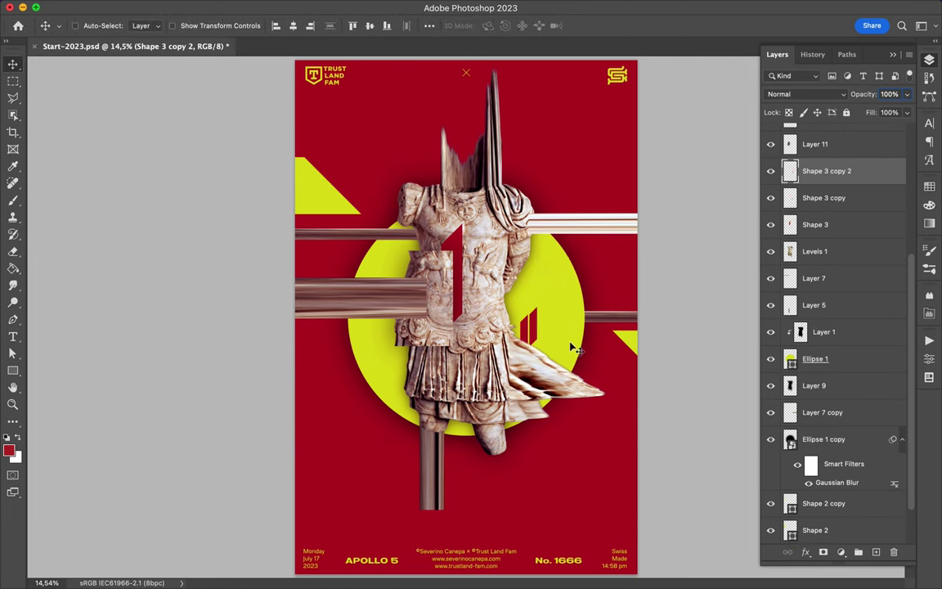
Copy a round disc of the statue's marble onto its own layer above the shoulder.
click(493, 262)
key(m)
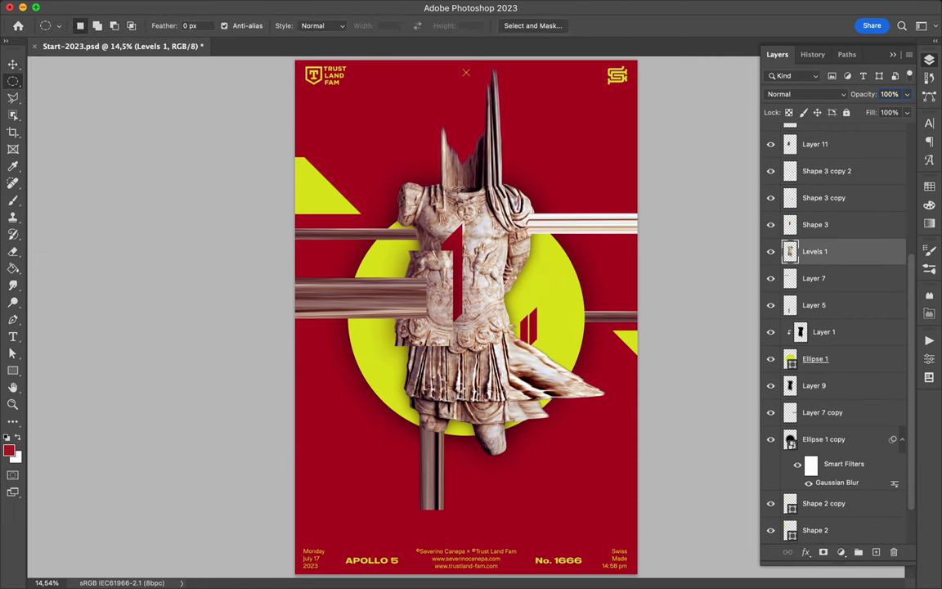
key(ctrl+j)
key(v)
drag(460, 202, 528, 171)
Add a black shadow layer and soften it with a 48.7 px Gaussian Blur.
key(ctrl+shift+alt+n)
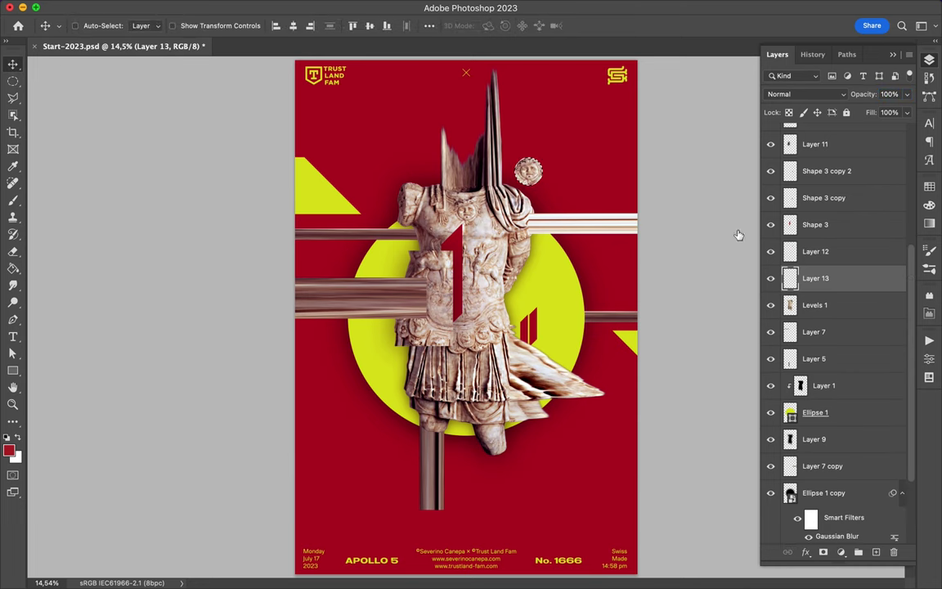
key(g)
key(d)
click(284, 6)
click(505, 214)
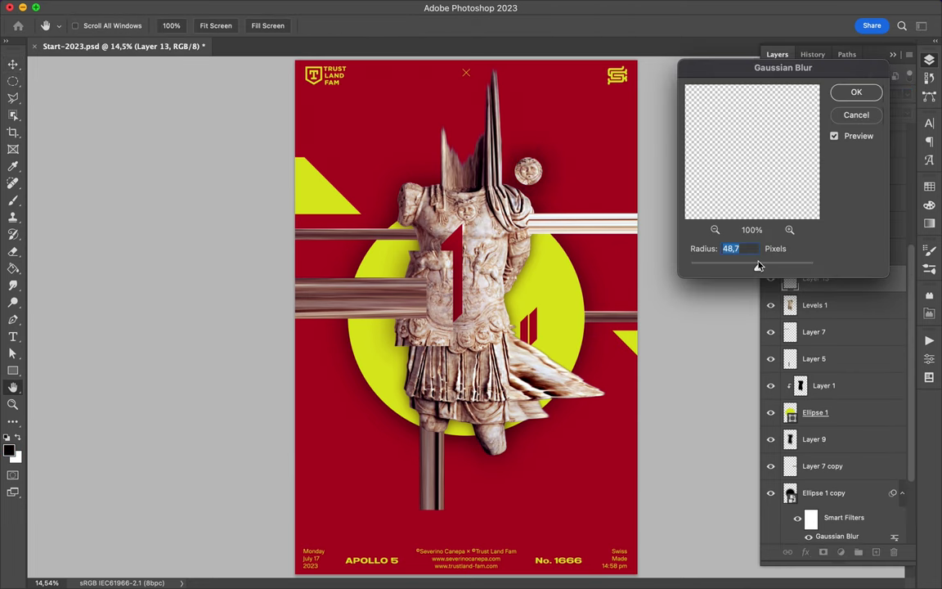
click(856, 93)
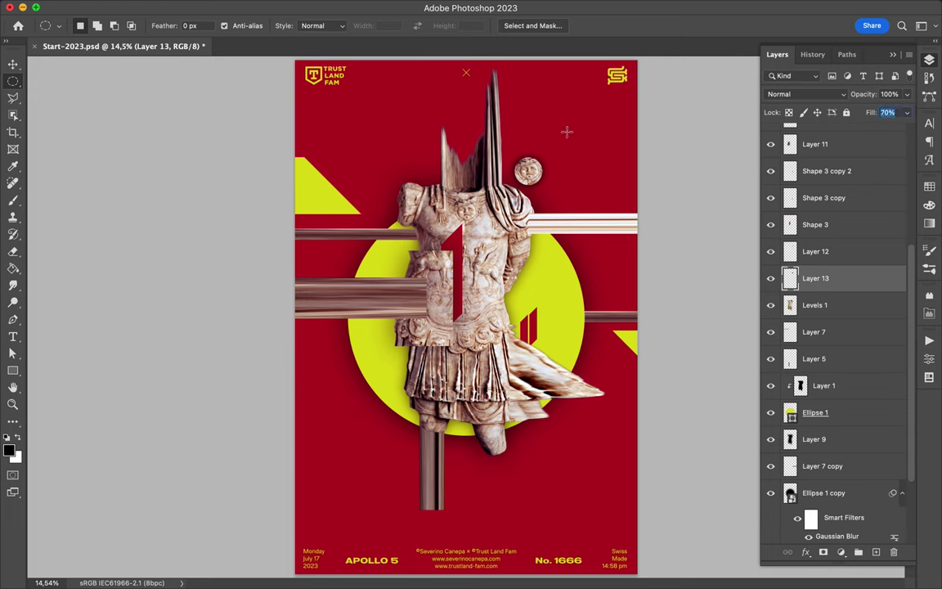
Set the medallion's shadow layer to Multiply at 70% fill.
key(v)
click(805, 93)
click(785, 142)
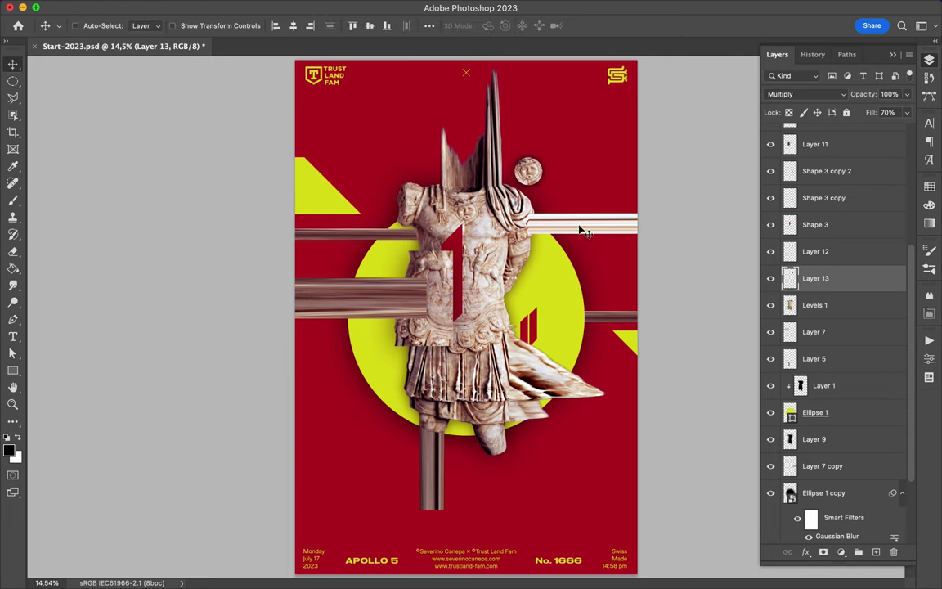
key(alt+period)
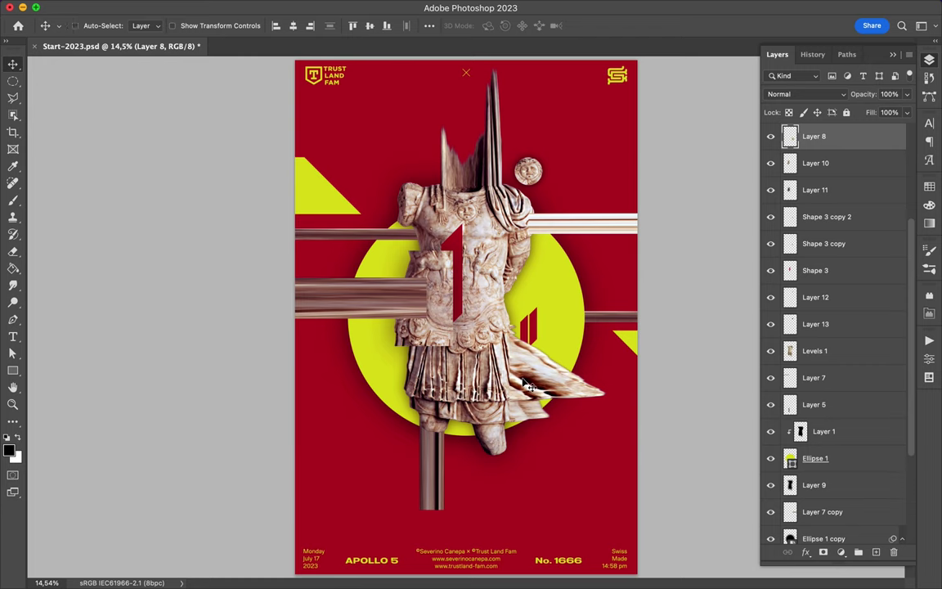
Duplicate the medallion with its shadow to spots near the top, sides and bottom edge.
super+click(528, 170)
mouse_move(528, 170)
mouse_down()
mouse_move(556, 475)
mouse_move(412, 80)
mouse_up()
drag(431, 117, 472, 533)
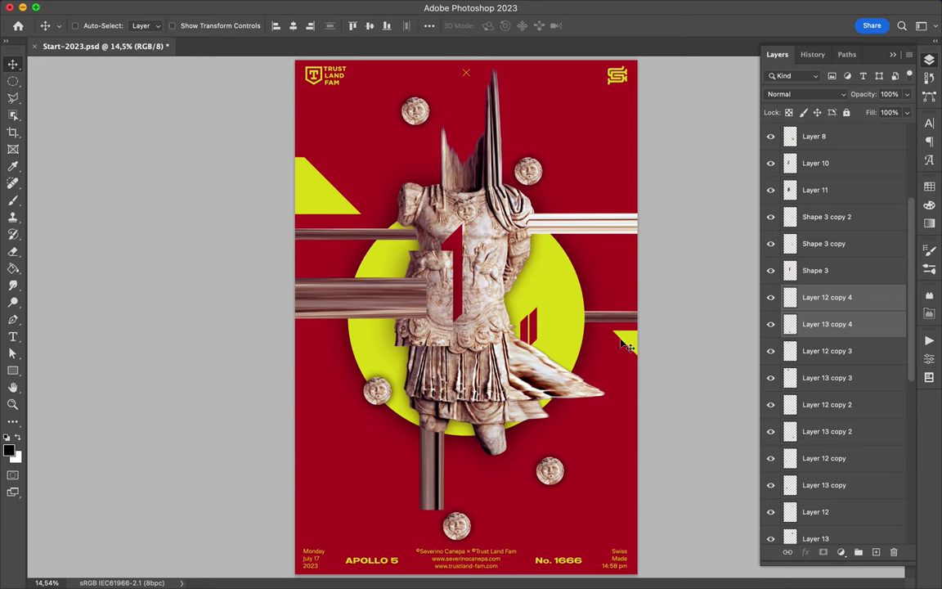
click(826, 323)
Draw a lighter-red diagonal shape at the top right and place its layer just above the background.
key(p)
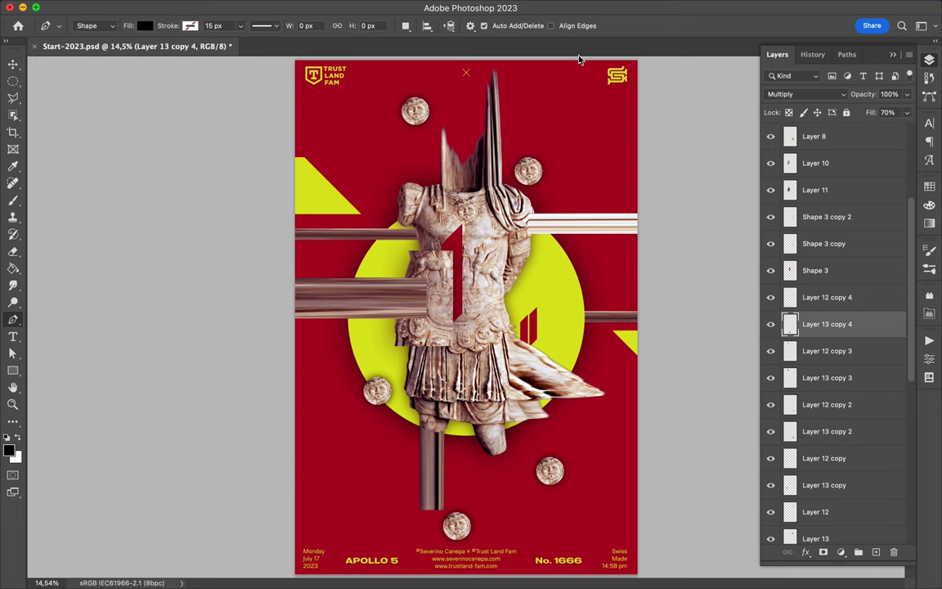
drag(577, 58, 658, 69)
scroll(566, 100, down, 1)
click(531, 196)
click(639, 63)
click(577, 66)
click(891, 214)
key(v)
drag(817, 324, 789, 517)
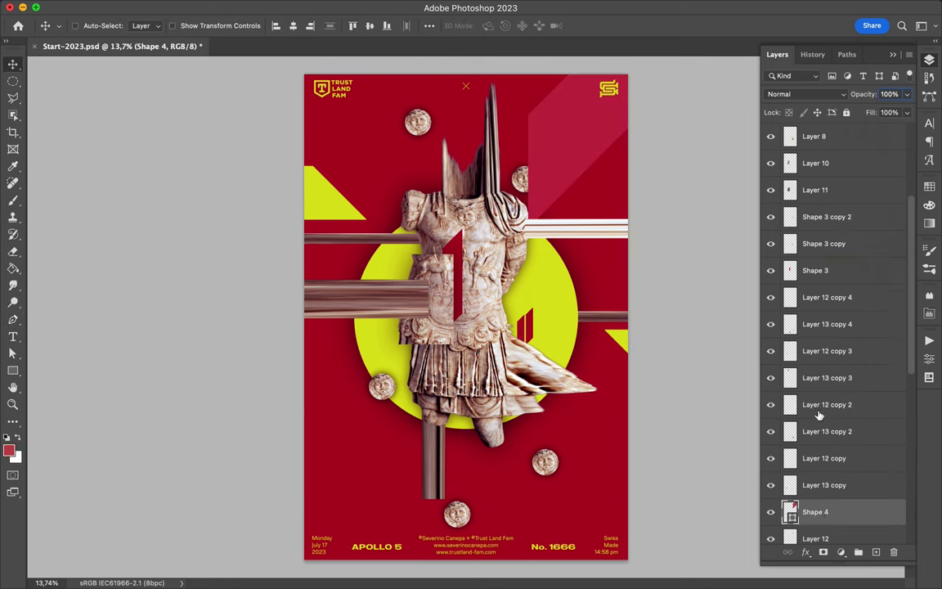
mouse_move(564, 143)
mouse_down()
mouse_move(577, 167)
mouse_move(597, 123)
mouse_up()
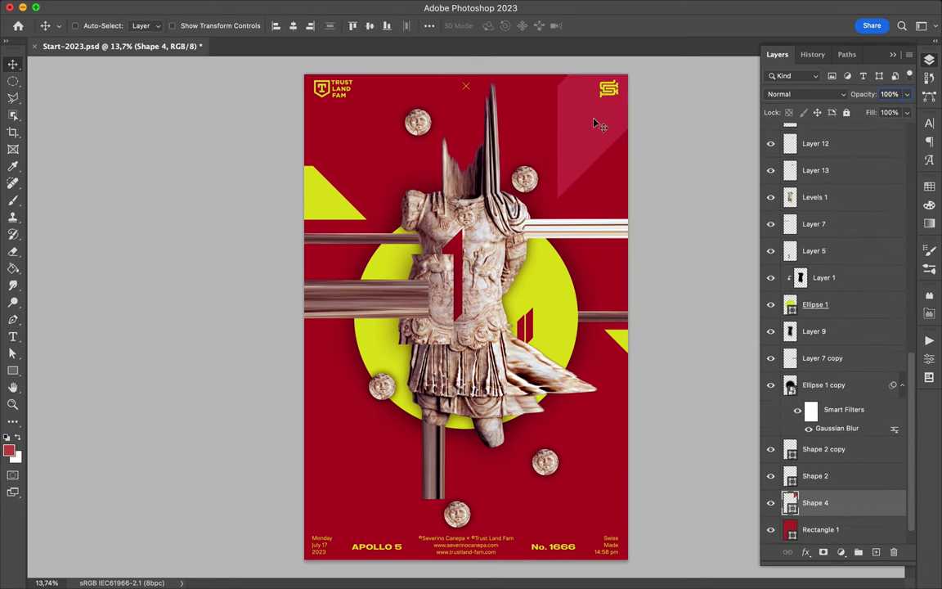
Draw lighter-red diagonal shapes at the lower left and along the bottom.
key(p)
click(290, 350)
click(386, 255)
click(386, 499)
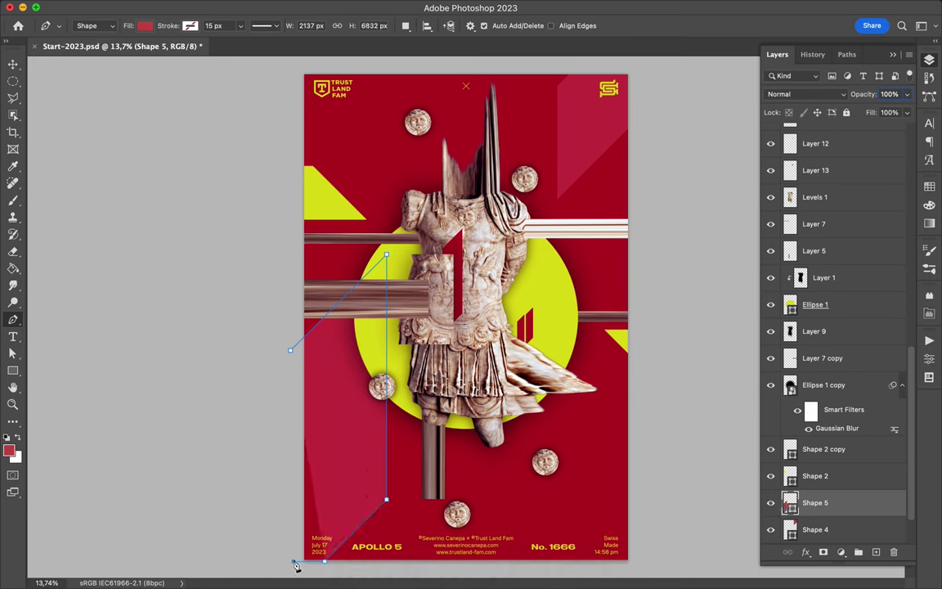
click(292, 561)
key(Return)
click(479, 509)
click(656, 511)
click(630, 570)
click(493, 372)
Discard an unfinished vertical strip and add a narrow shape on the left.
click(494, 484)
click(521, 456)
click(522, 307)
key(ctrl+z)
key(ctrl+z)
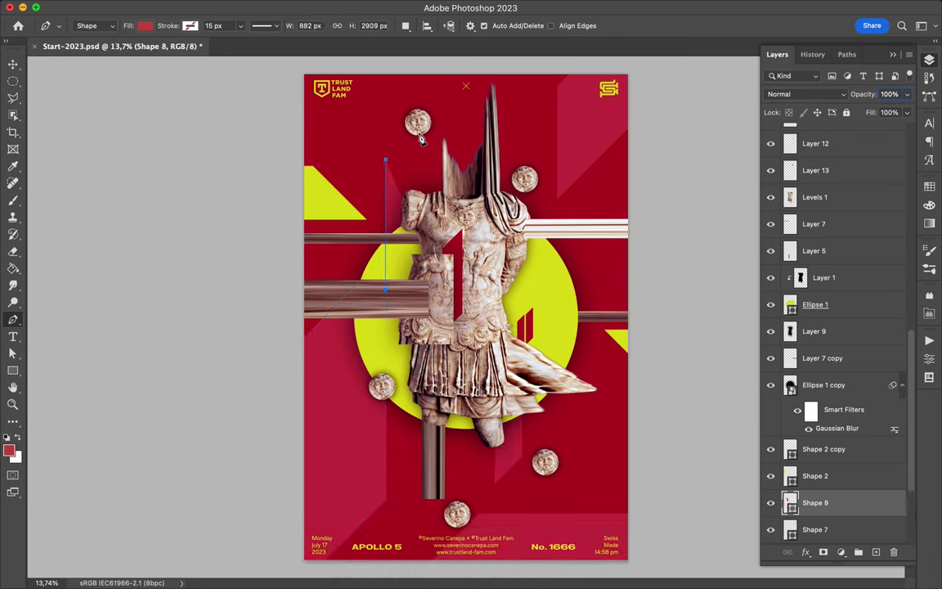
click(392, 176)
click(392, 263)
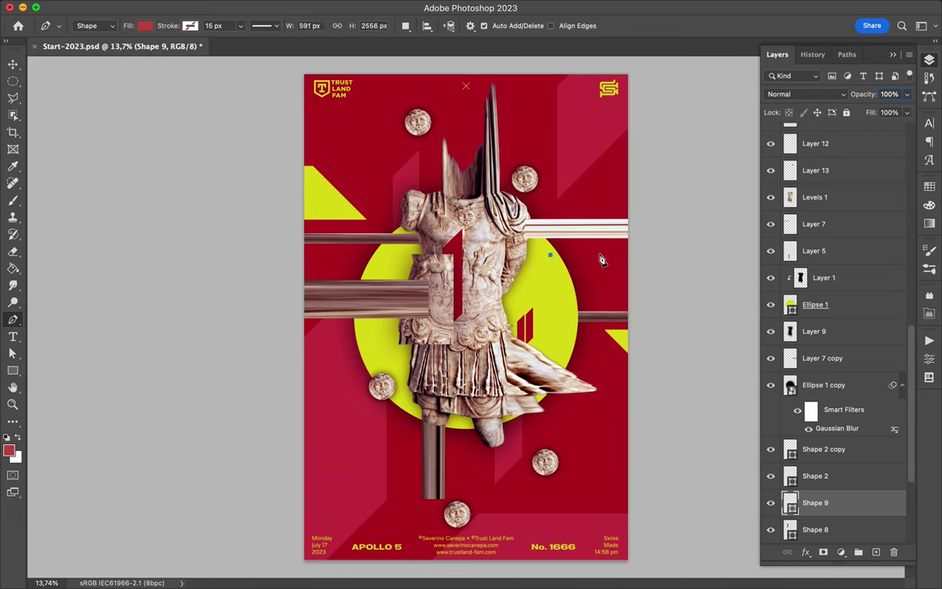
key(v)
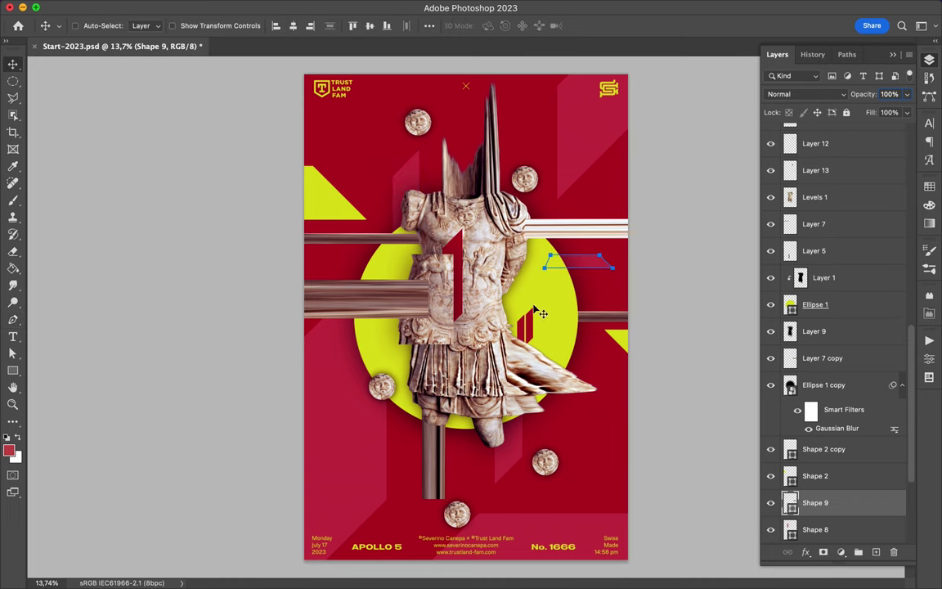
key(u)
mouse_move(488, 257)
mouse_down()
mouse_move(533, 301)
mouse_move(396, 335)
mouse_move(470, 329)
mouse_up()
key(v)
drag(385, 363, 400, 357)
key(Escape)
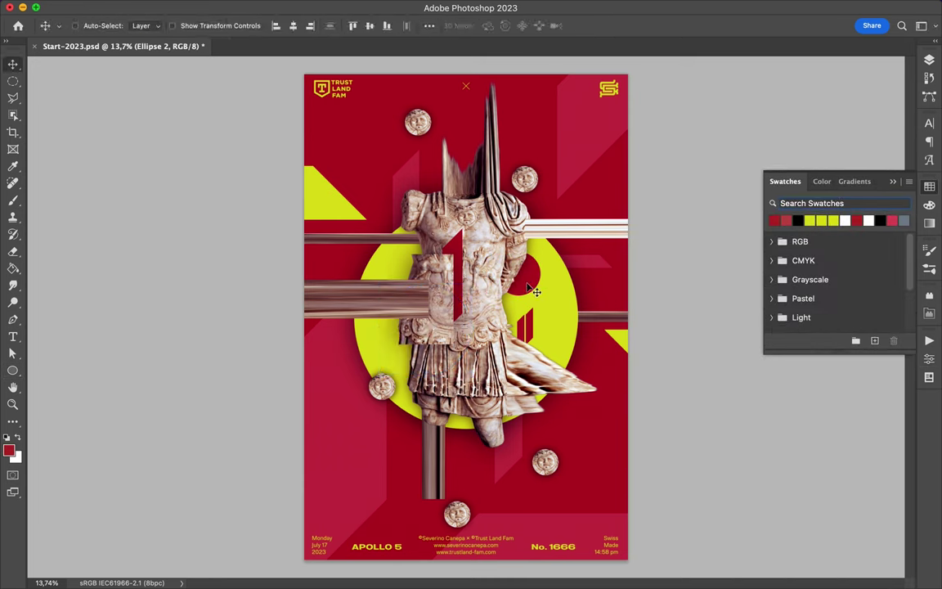
key(ctrl+z)
key(ctrl+z)
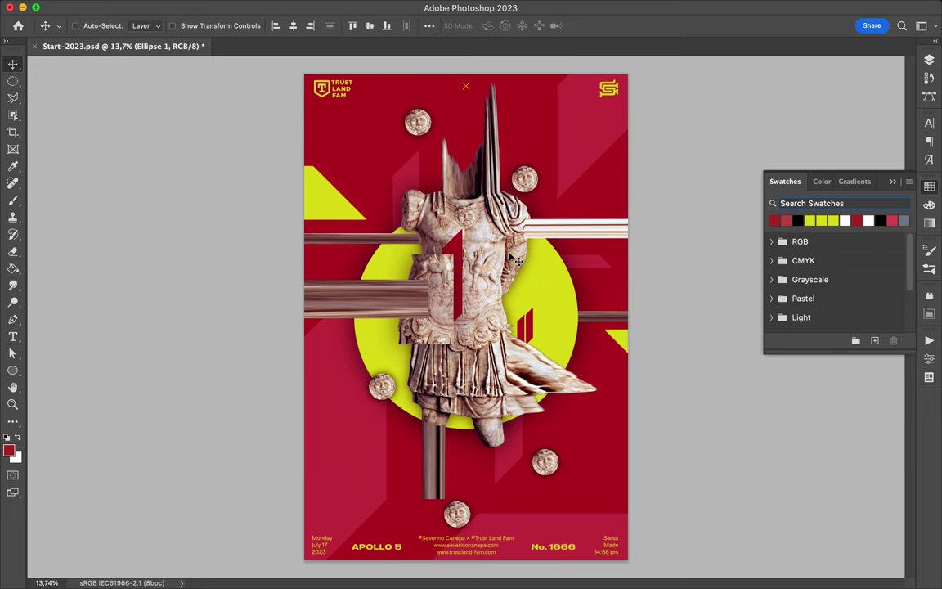
key(p)
click(617, 279)
click(543, 279)
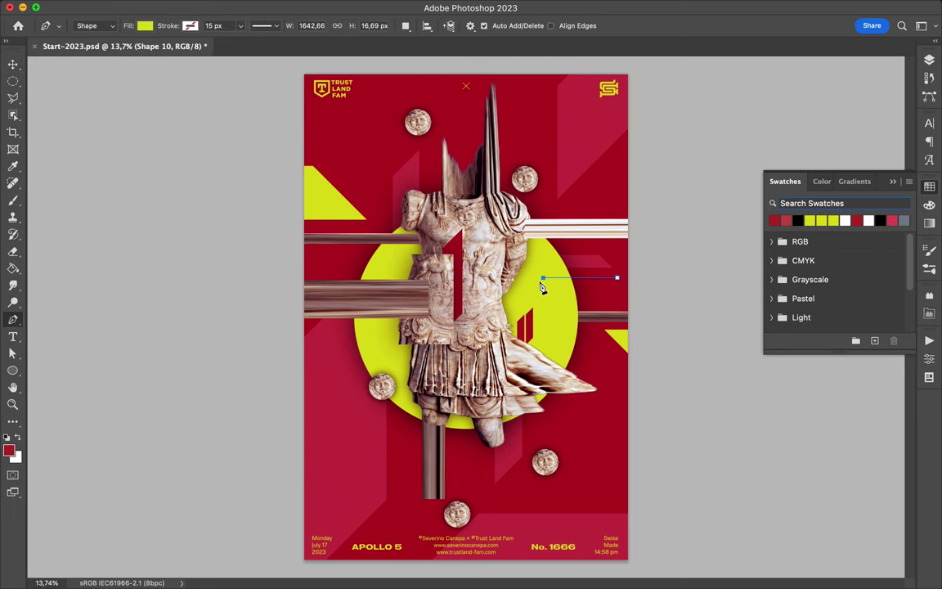
Move the stripe layer above Levels 1 and add smaller stripe copies across the yellow circle.
key(v)
click(929, 59)
drag(818, 300, 817, 185)
mouse_move(586, 296)
mouse_down()
mouse_move(351, 250)
mouse_move(371, 214)
mouse_up()
key(ctrl+t)
key(Return)
key(a)
mouse_move(366, 266)
mouse_down()
mouse_move(337, 245)
mouse_move(335, 255)
mouse_up()
Fit the whole poster in view and save it.
key(v)
key(ctrl+plus)
key(ctrl+0)
key(ctrl+s)
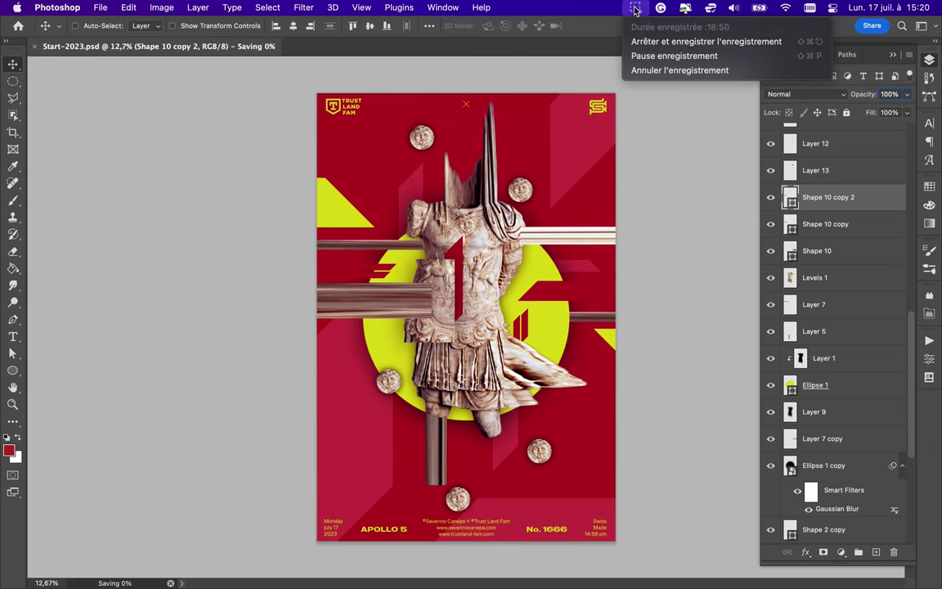